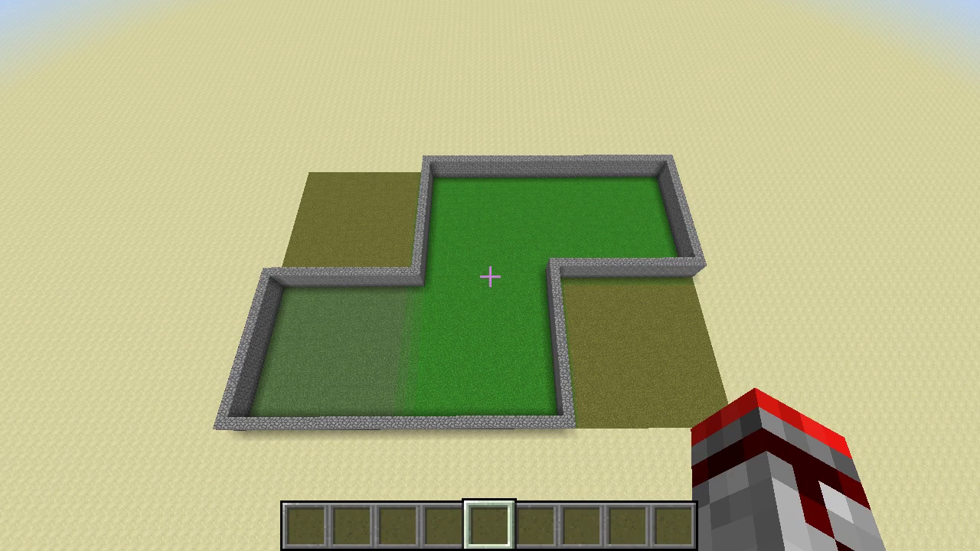
- Fly over and around the cobblestone-walled grass area to examine its layout and the differing grass colours inside and outside the walls
key("w")
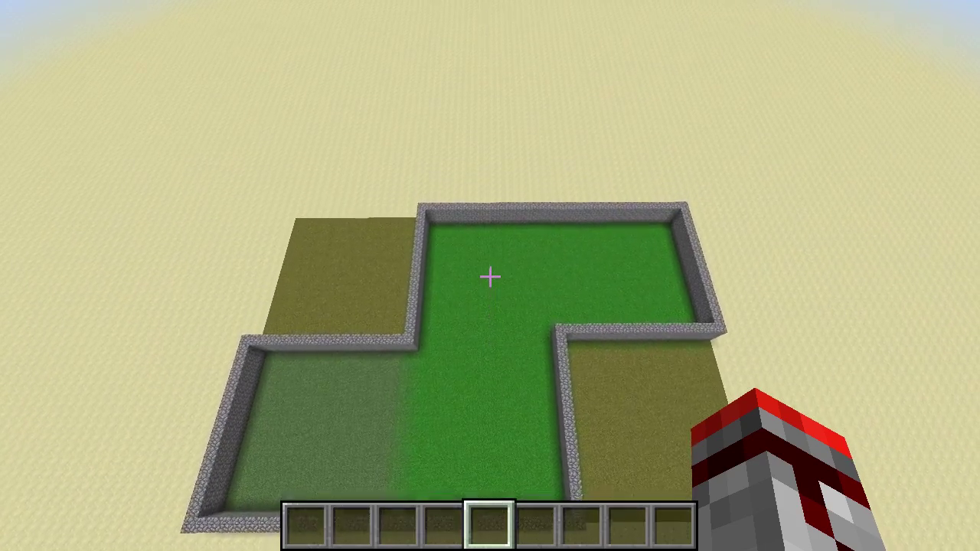
key("s")
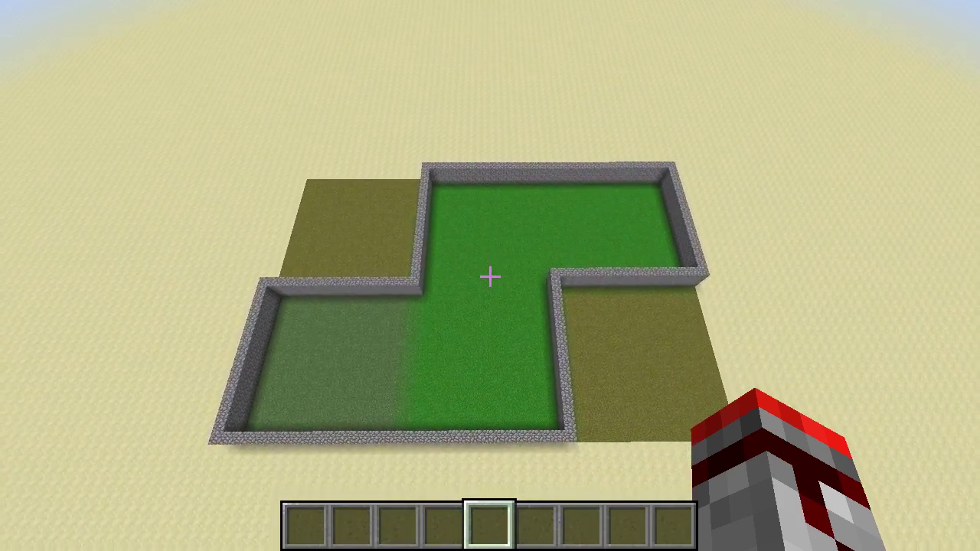
key("w")
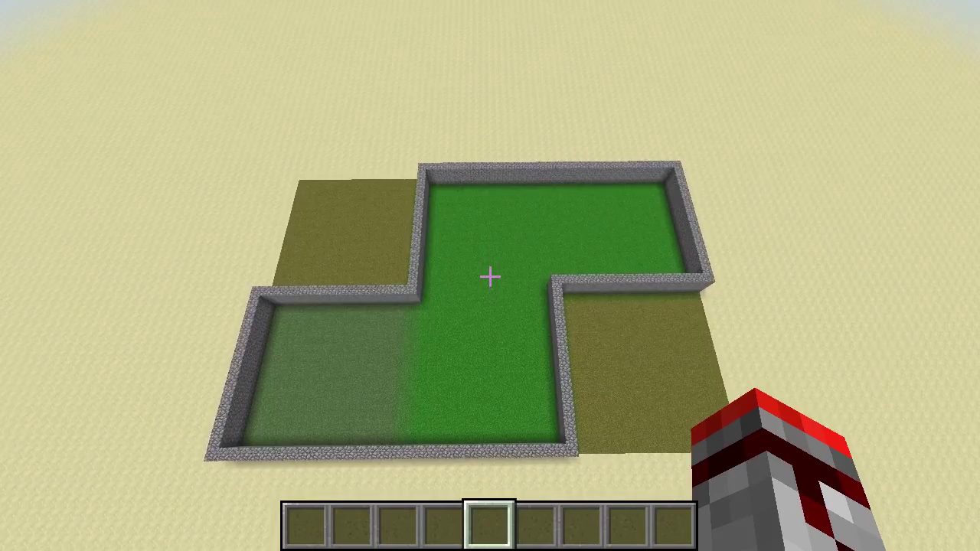
key("w")
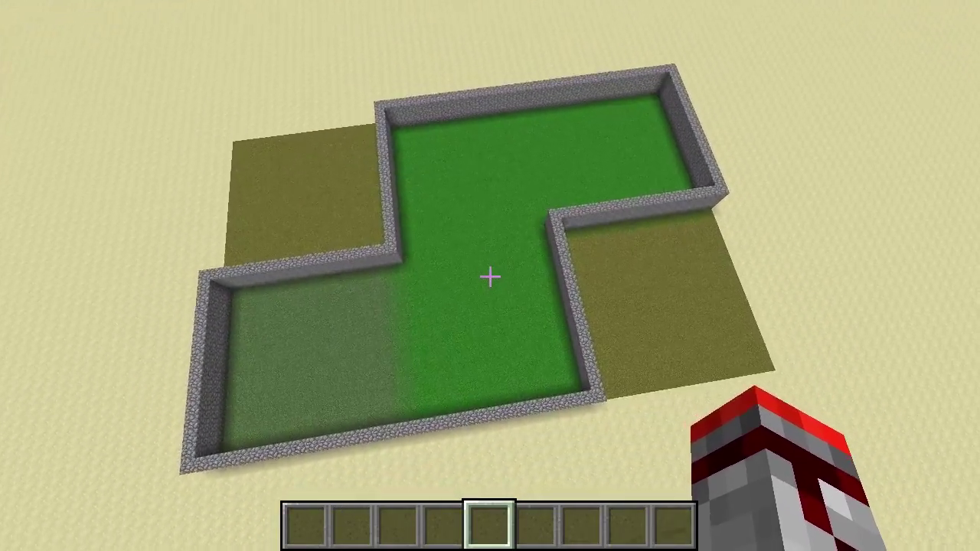
key("space")
key("space")
key("space")
key("space")
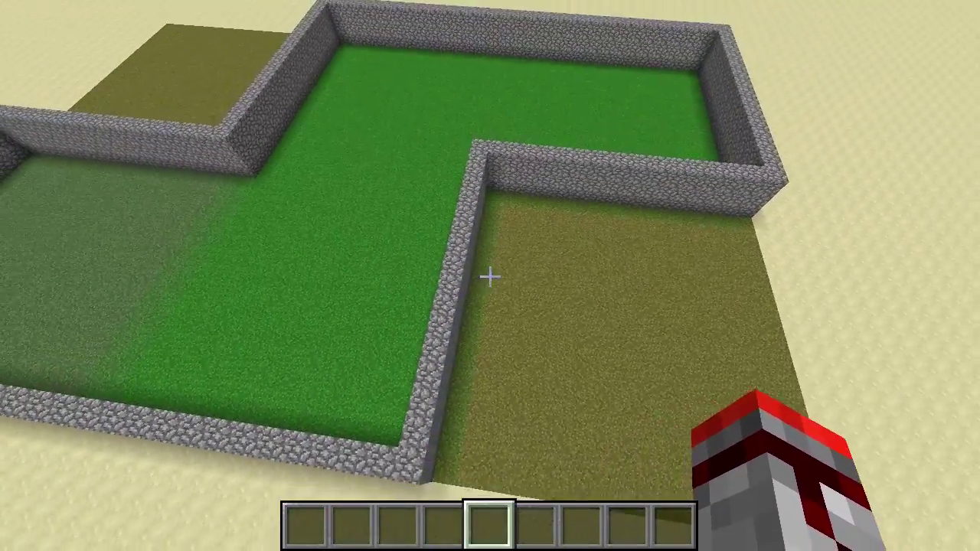
key("w")
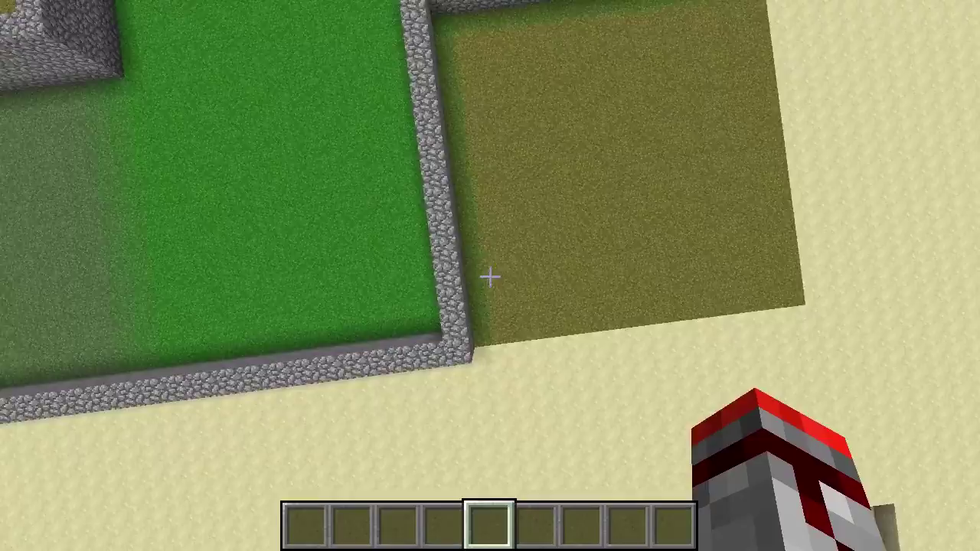
key("a")
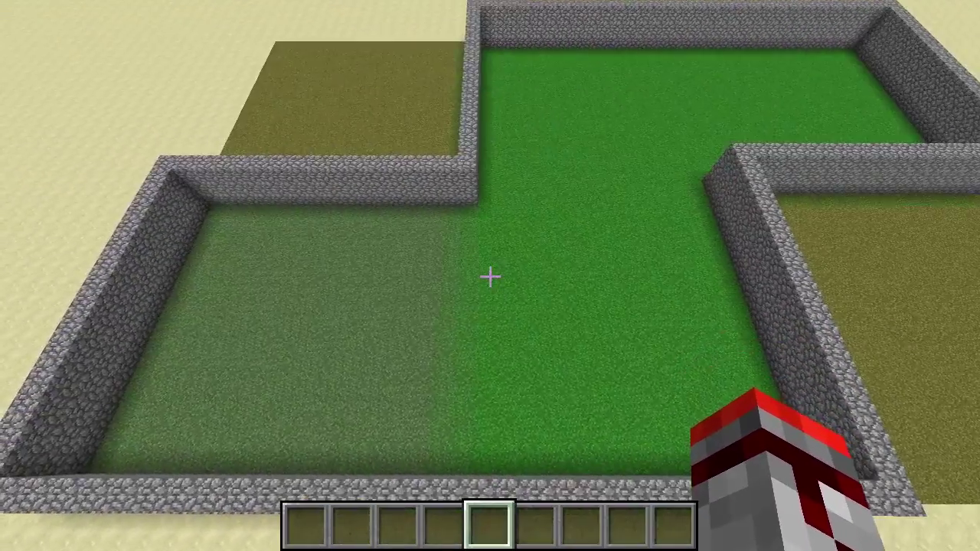
key("w")
key("shift")
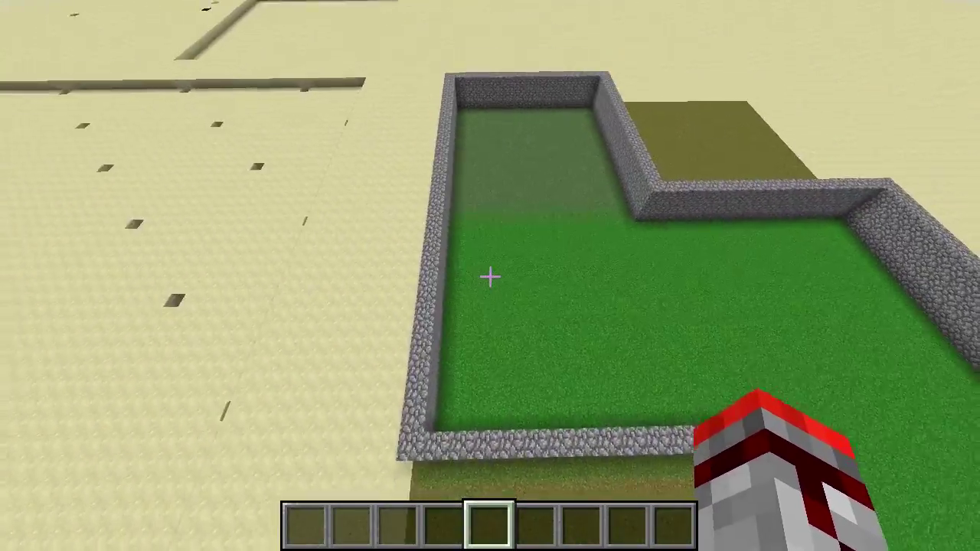
key("w")
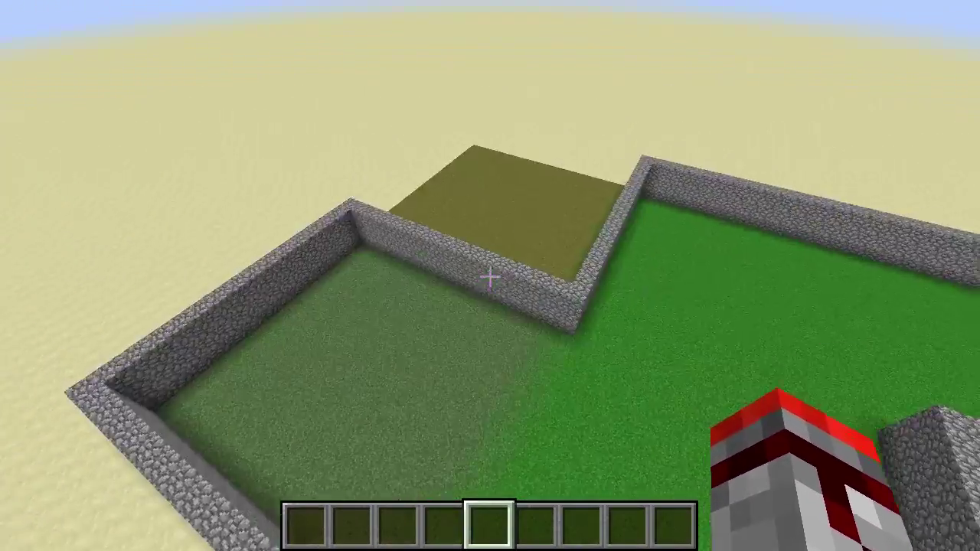
- Show the debug overlay while flying over each grass section to read its biome, hide the overlay, and return to an overview
key("F3")
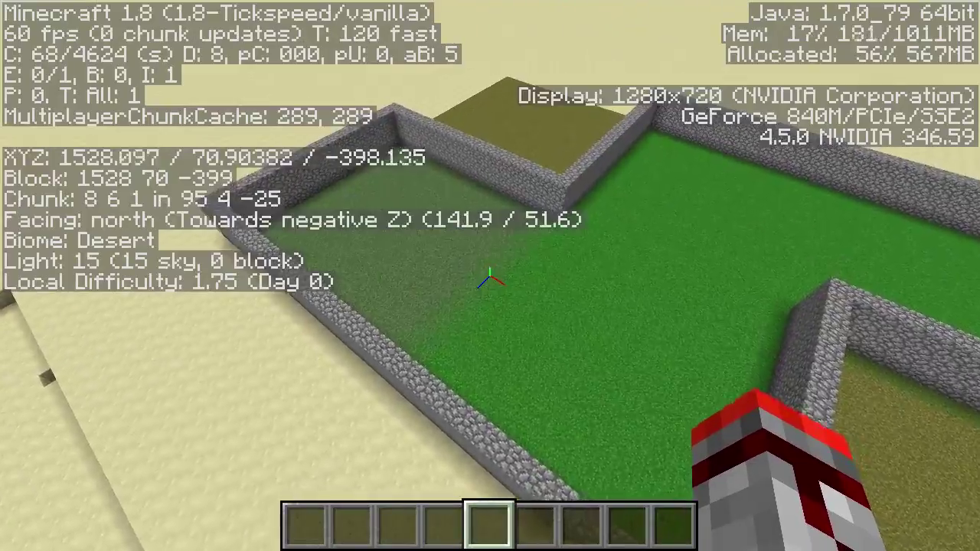
key("w")
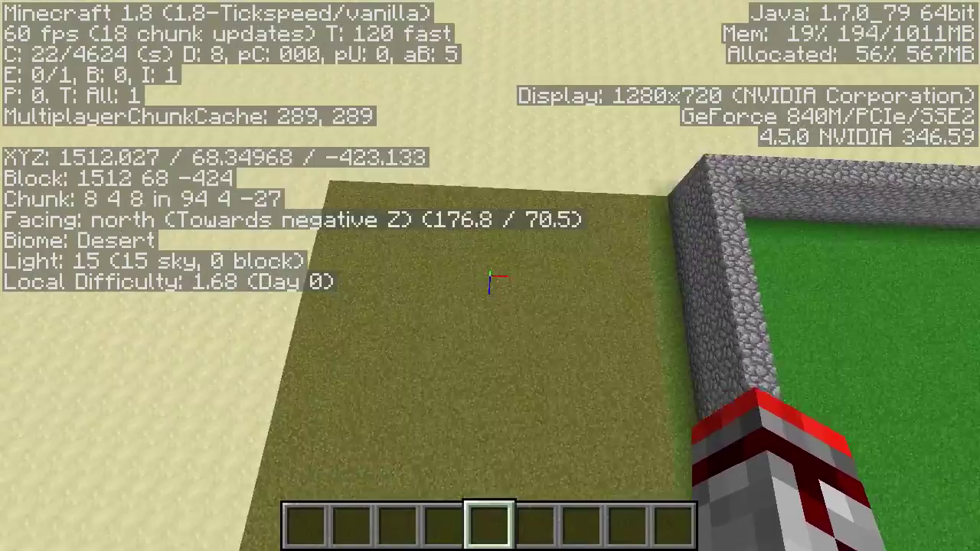
key("w")
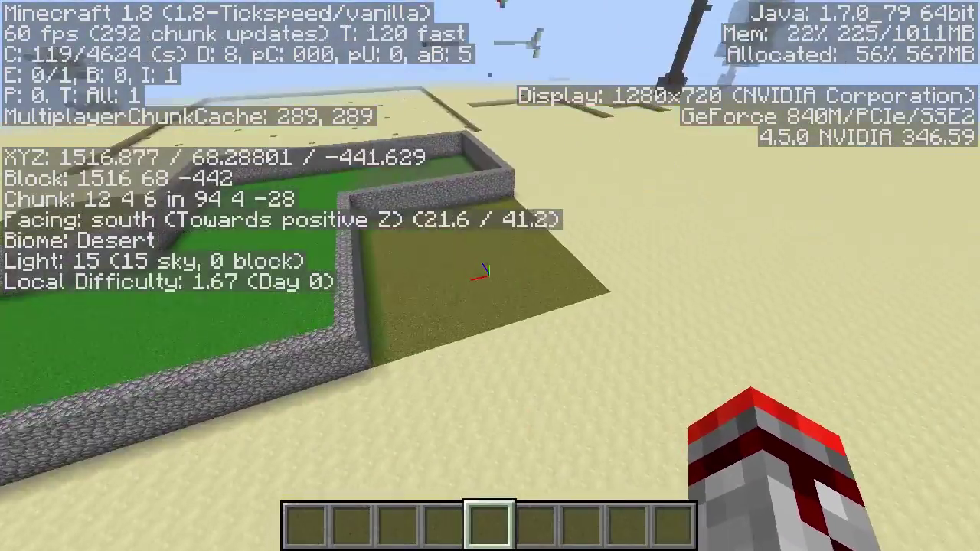
key("w")
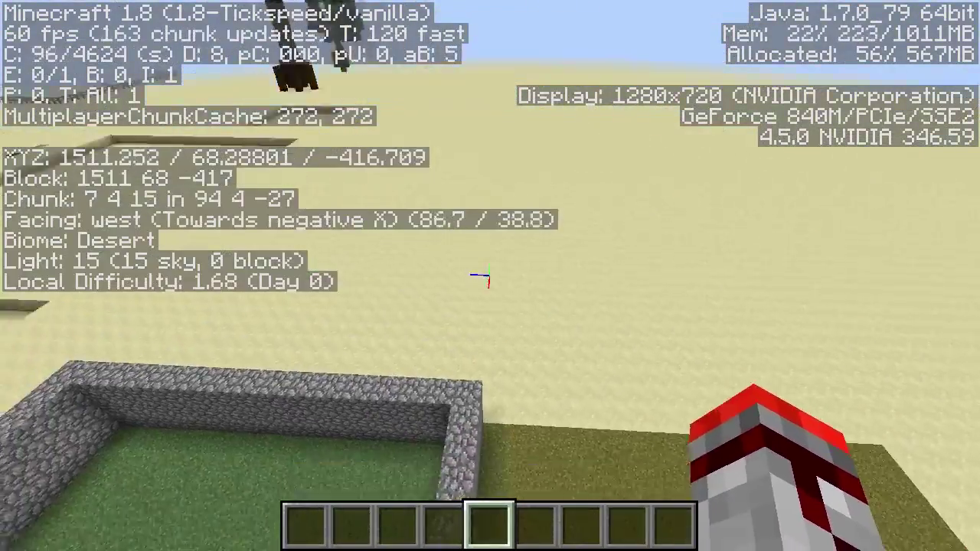
key("w")
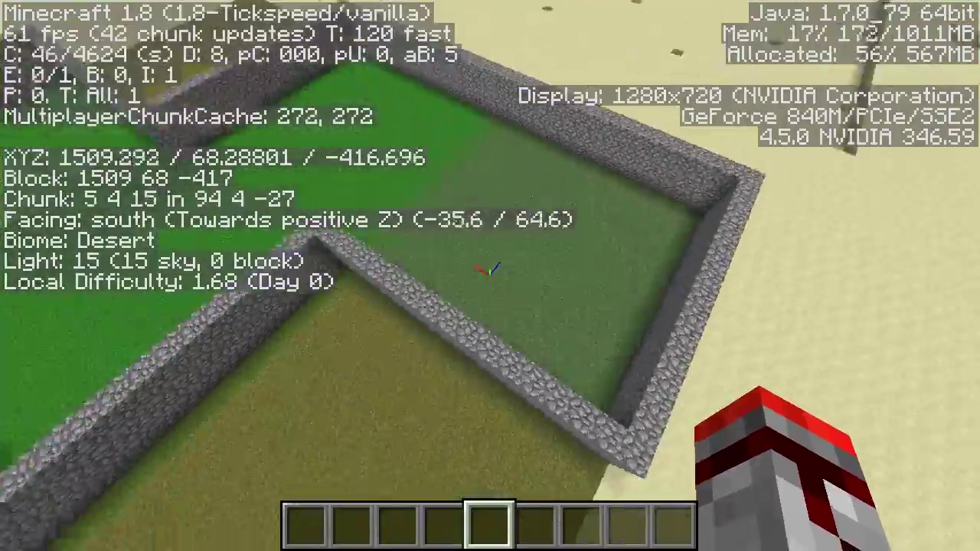
key("w")
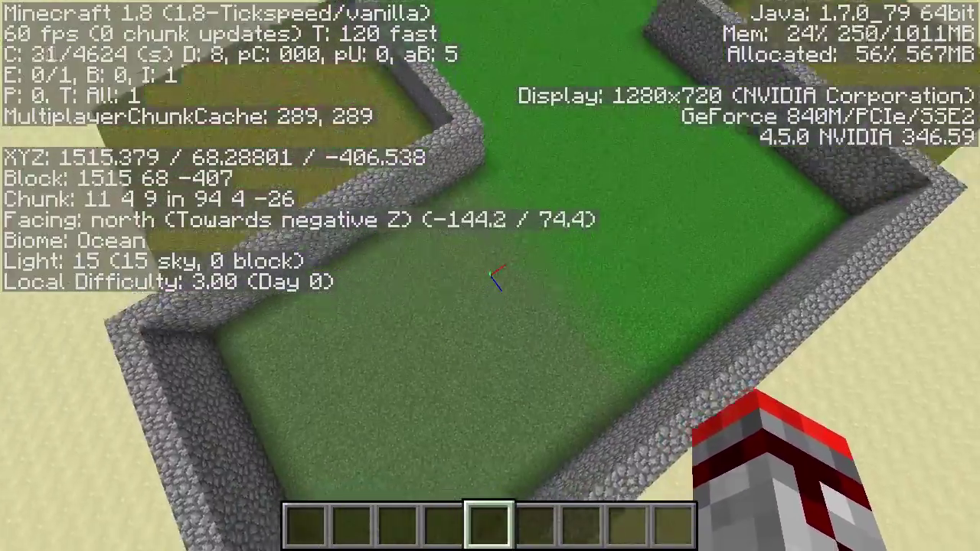
key("w")
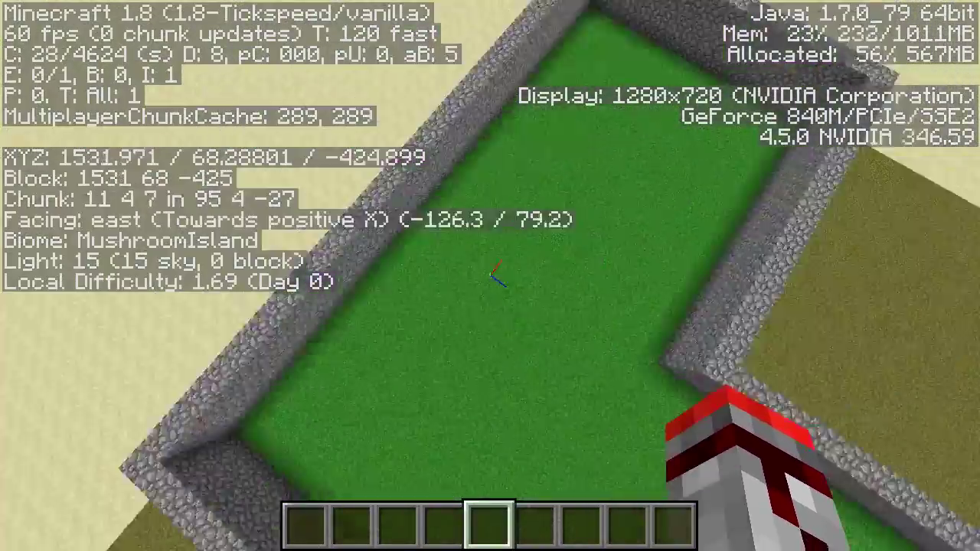
key("w")
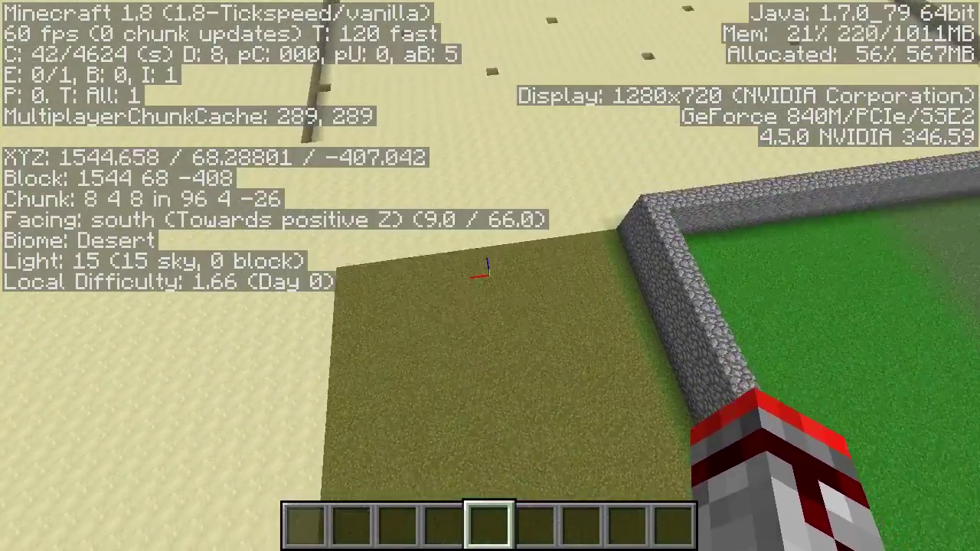
key("w")
key("F3")
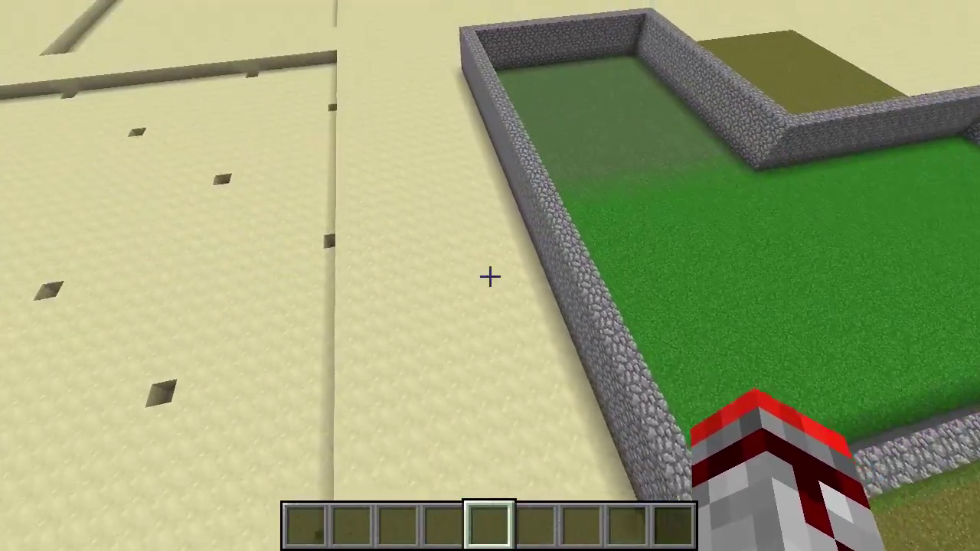
key("s")
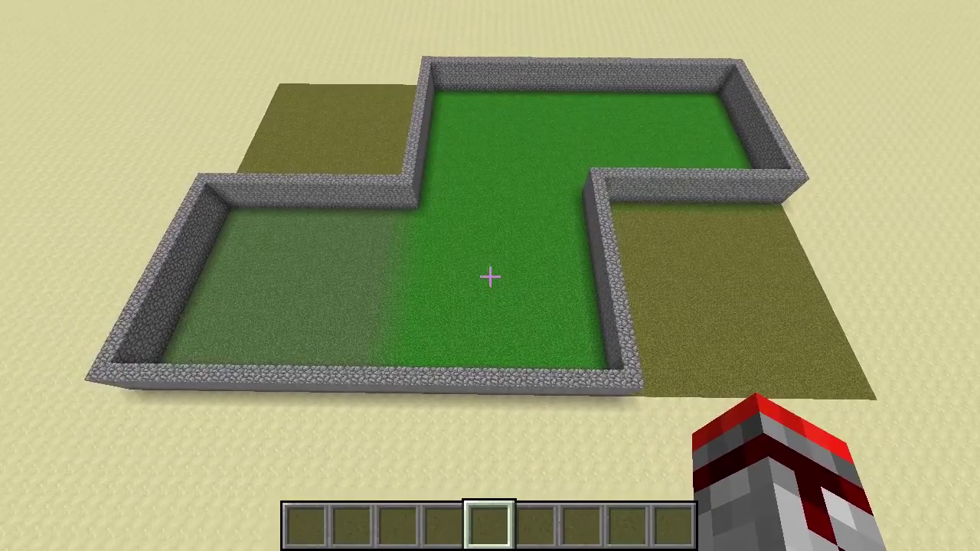
key("s")
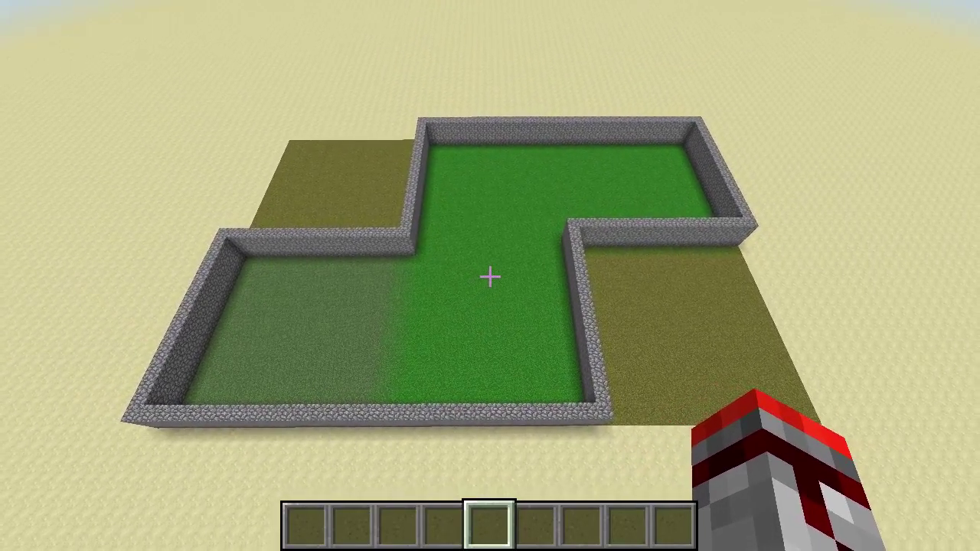
key("s")
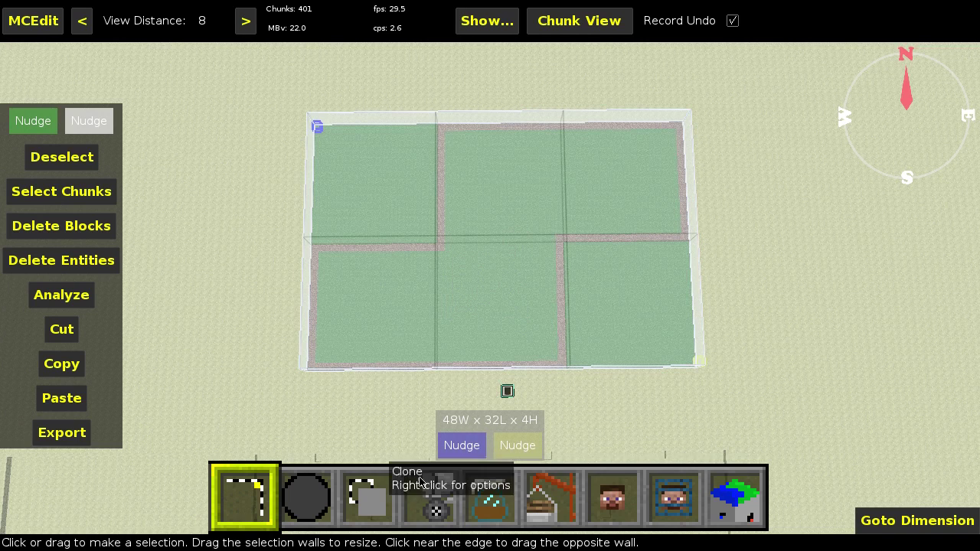
- Switch to MCEdit and open the Biome-based replacer 1.0 filter for the selected 48 × 32 × 4 region
left_click(488, 496)
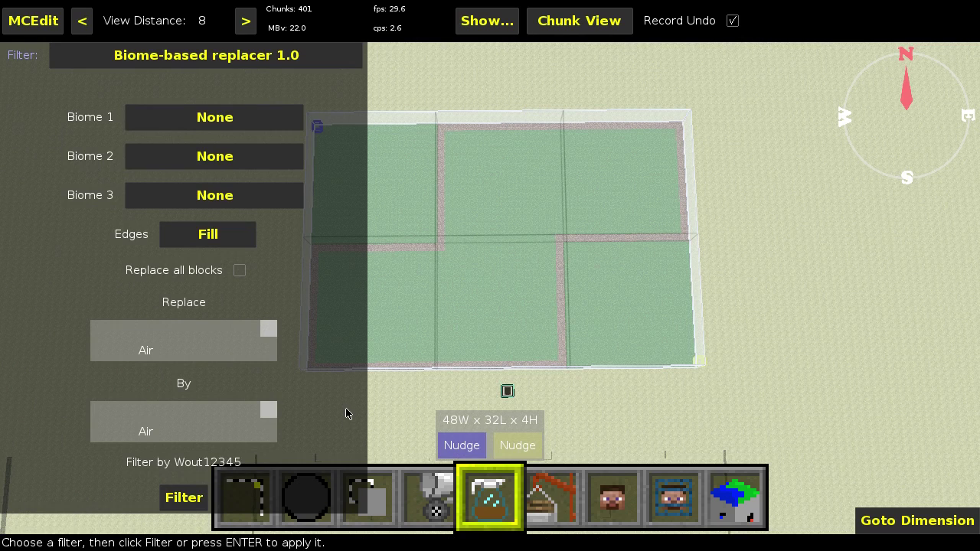
right_click(512, 338)
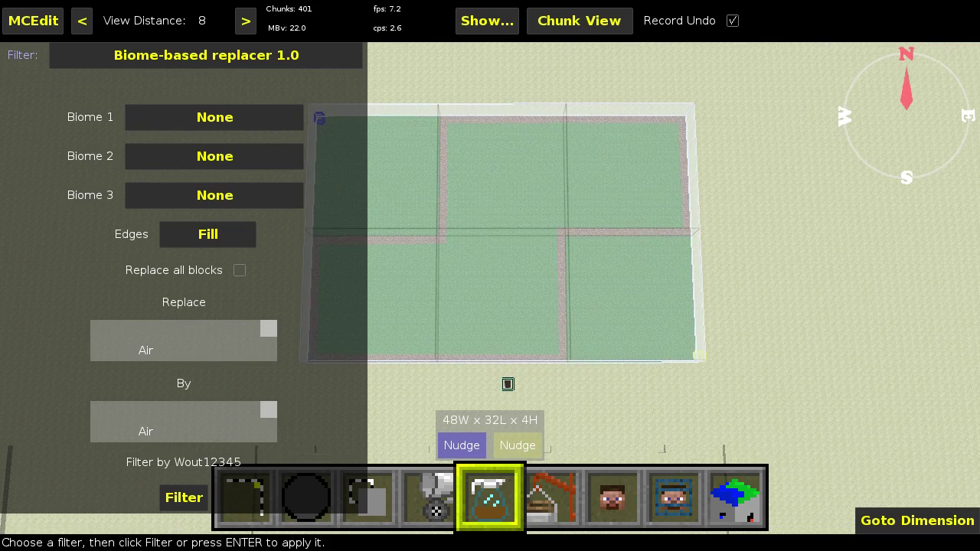
key("a")
key("d")
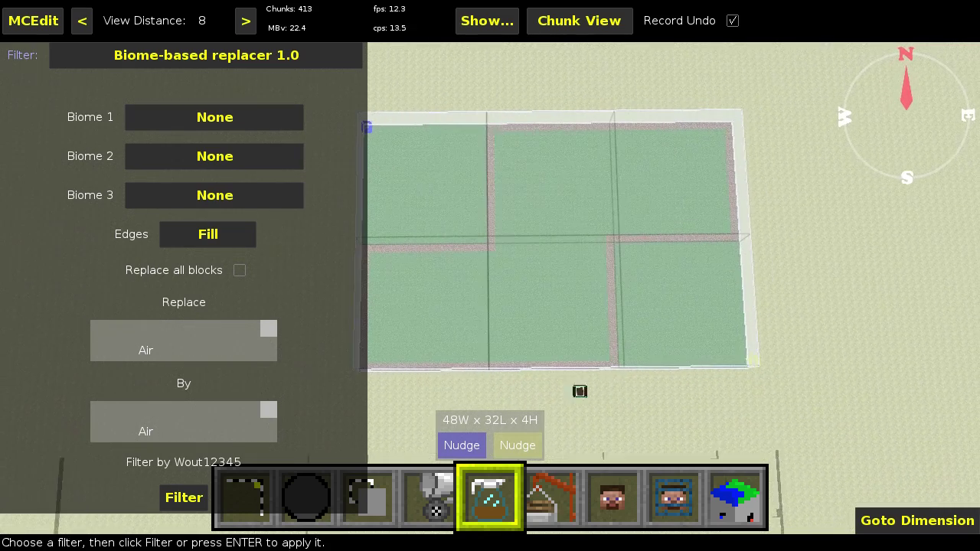
right_click(512, 338)
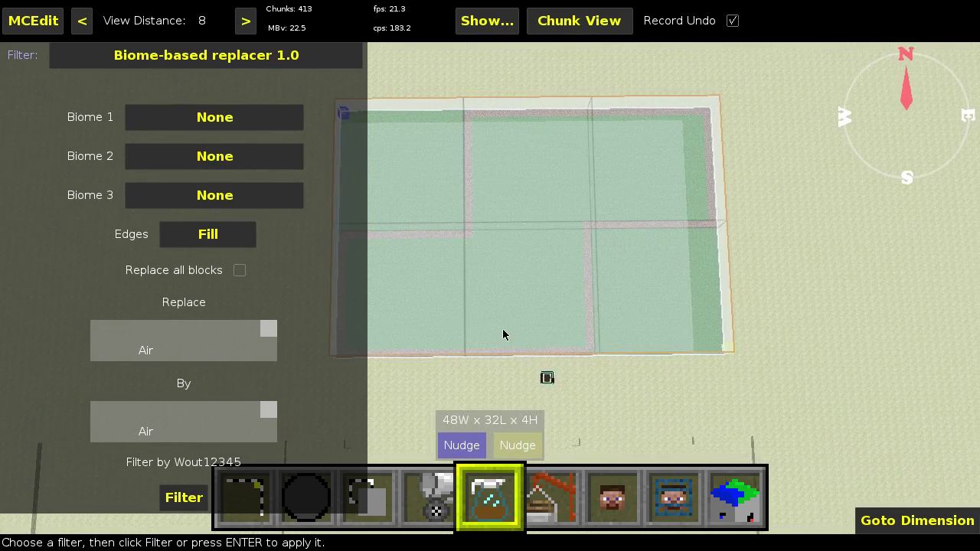
right_click(503, 331)
key("w")
right_click(503, 327)
key("s")
right_click(509, 327)
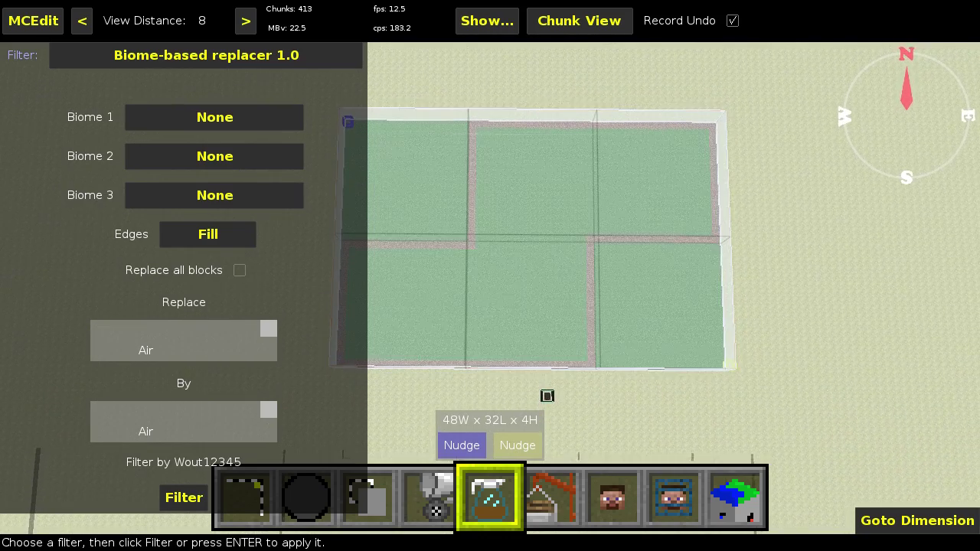
key("w")
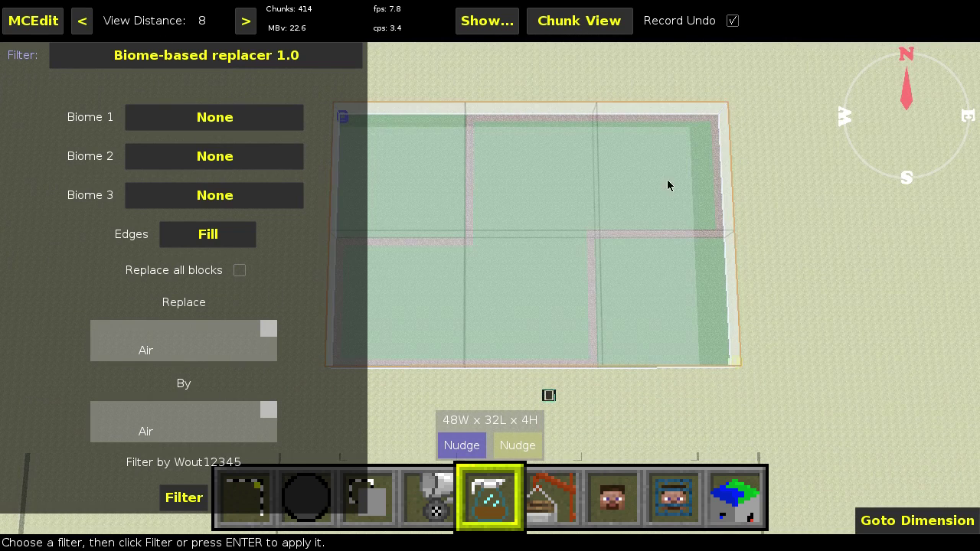
- Set the filter's Biome 1 to Mushroom Island and Biome 2 to Mushroom Island Shore
left_click(187, 126)
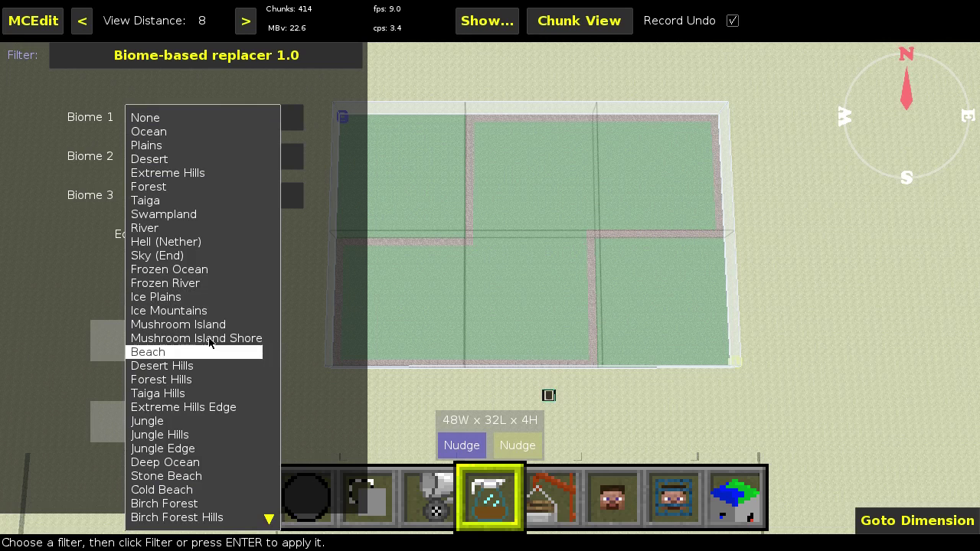
left_click(215, 315)
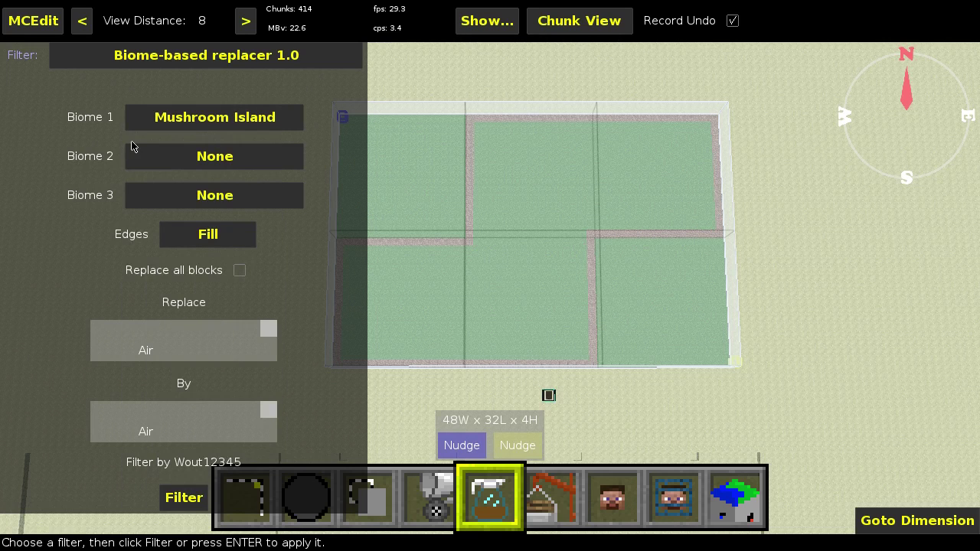
left_click(205, 158)
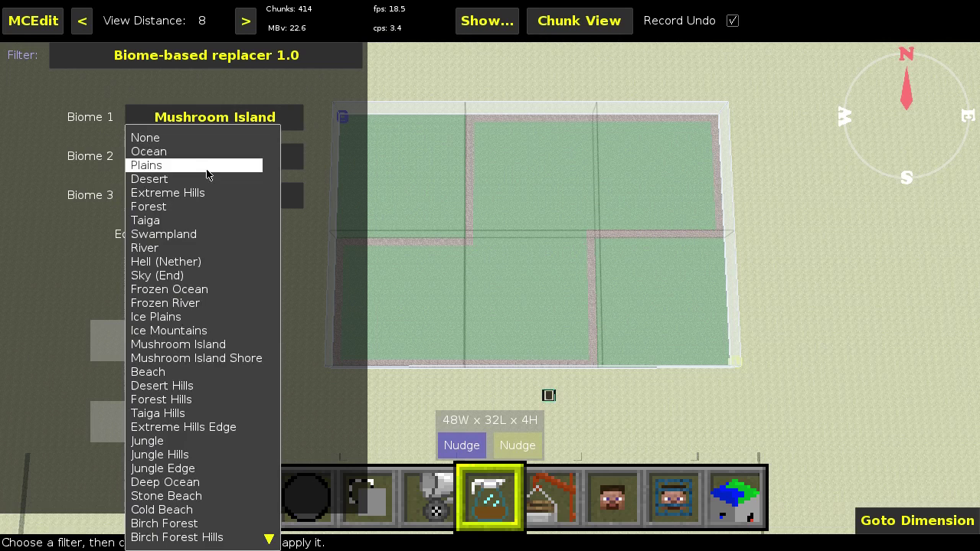
left_click(225, 363)
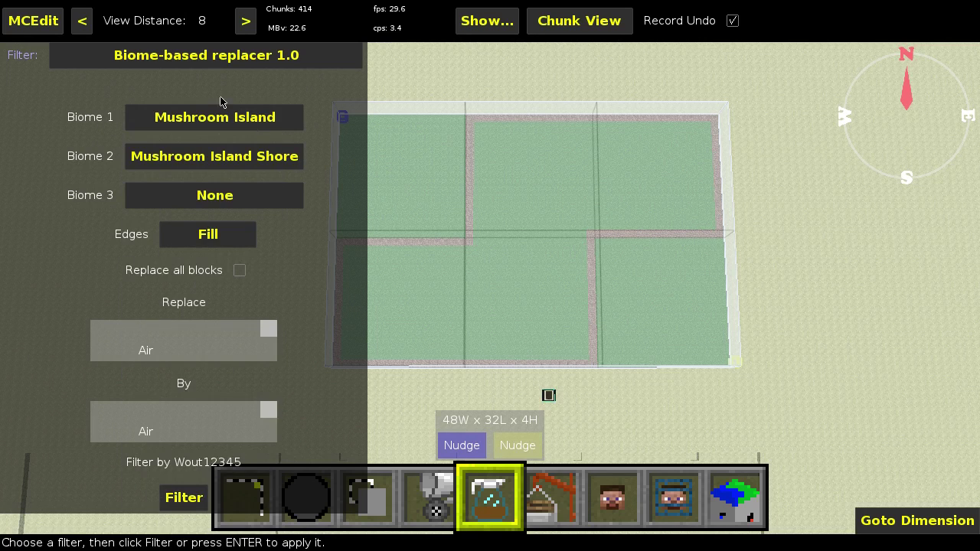
- Set the filter's edge mode to Thick edges and apply the filter to the selected region
left_click(223, 241)
left_click(215, 264)
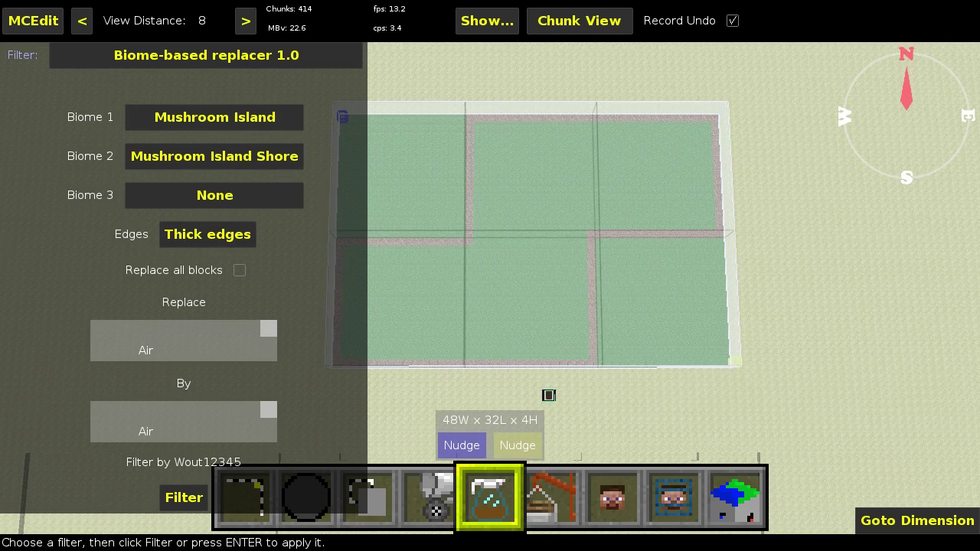
key("w")
key("w")
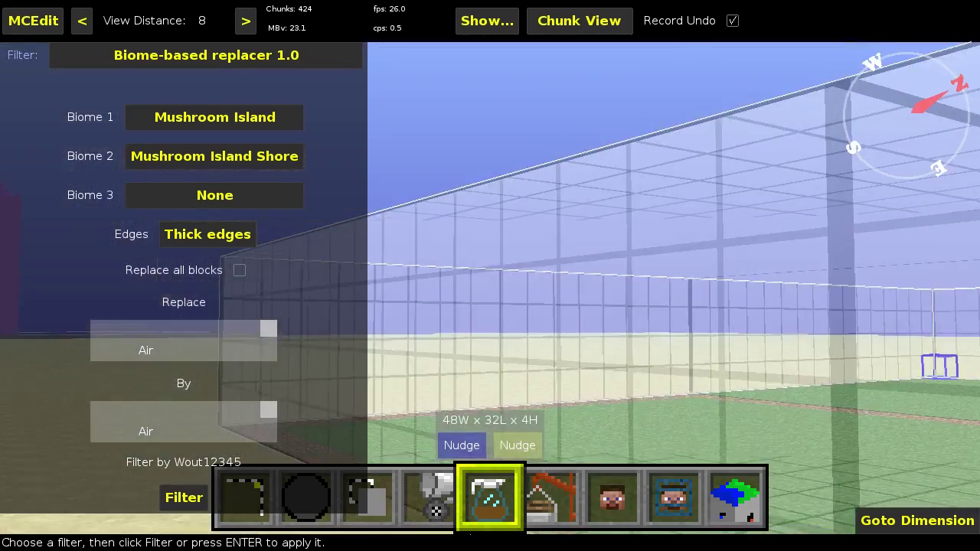
key("s")
key("q")
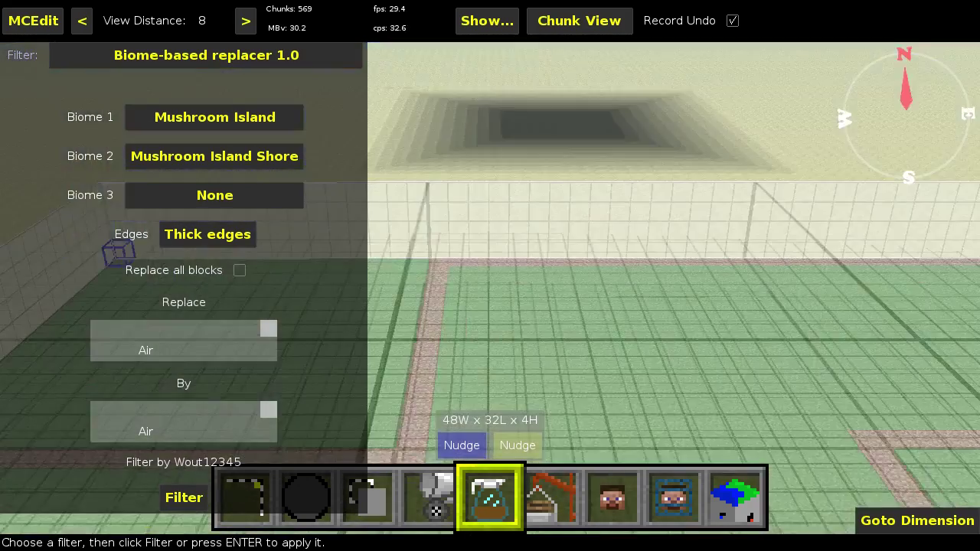
right_click(581, 353)
left_click(181, 501)
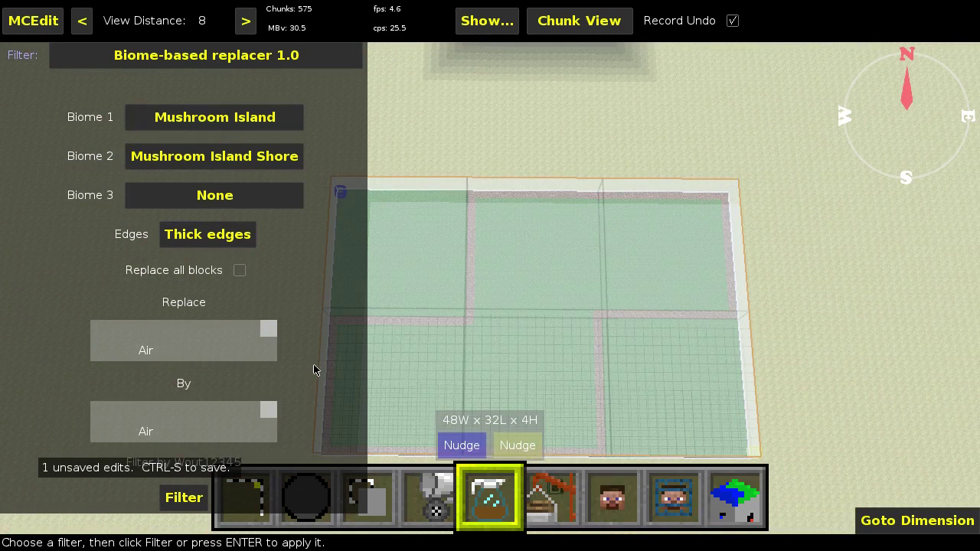
- Set the filter to replace all blocks by Cobblestone and apply it to the selected region
left_click(202, 346)
left_click(488, 458)
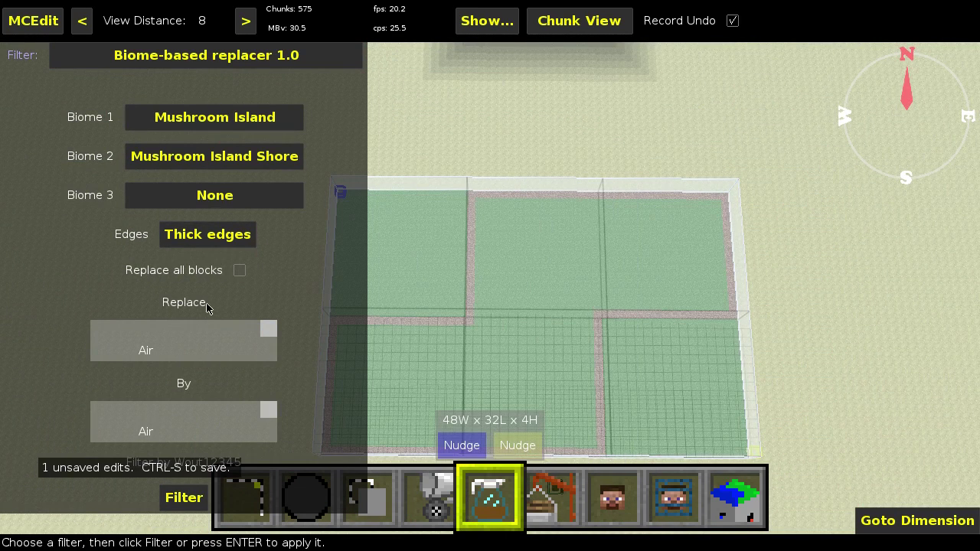
left_click(190, 426)
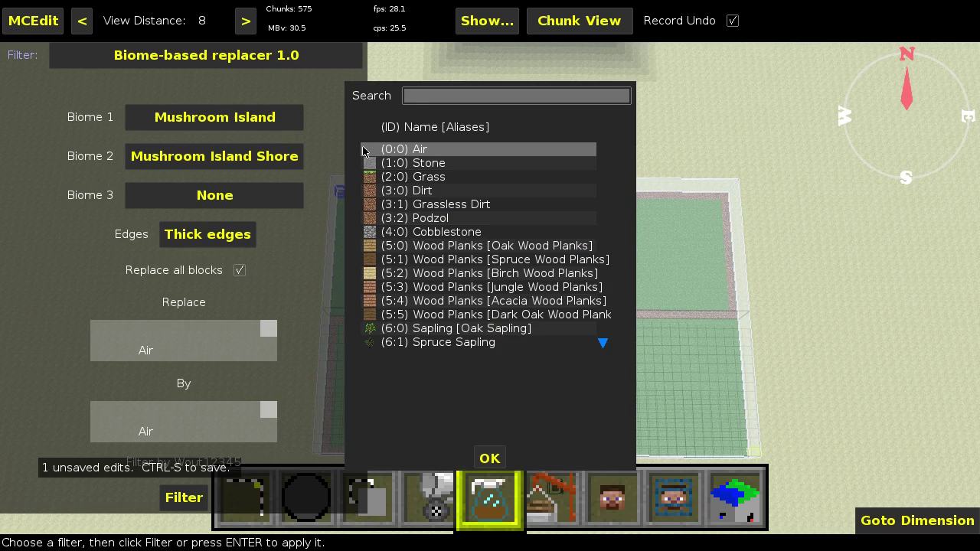
left_click(418, 105)
type("cobbles")
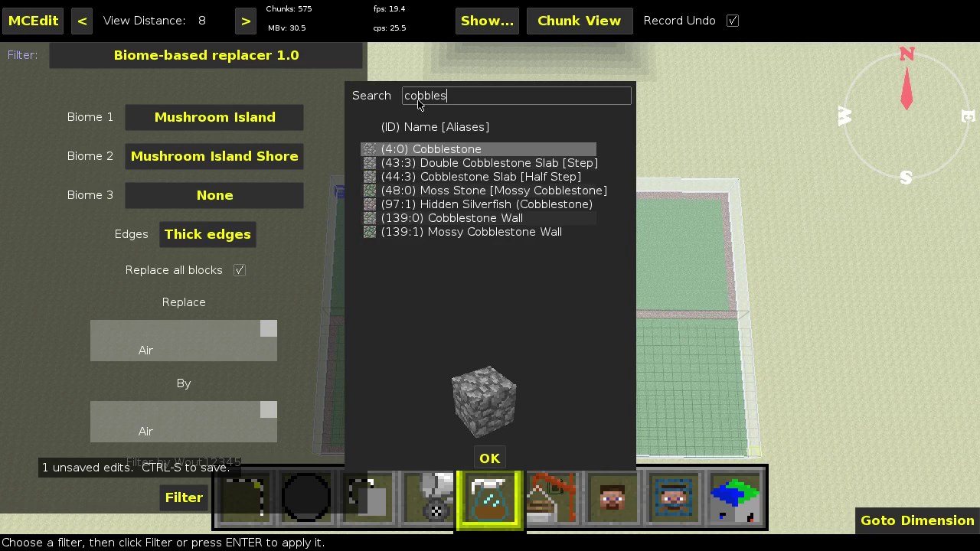
key("Return")
key("Return")
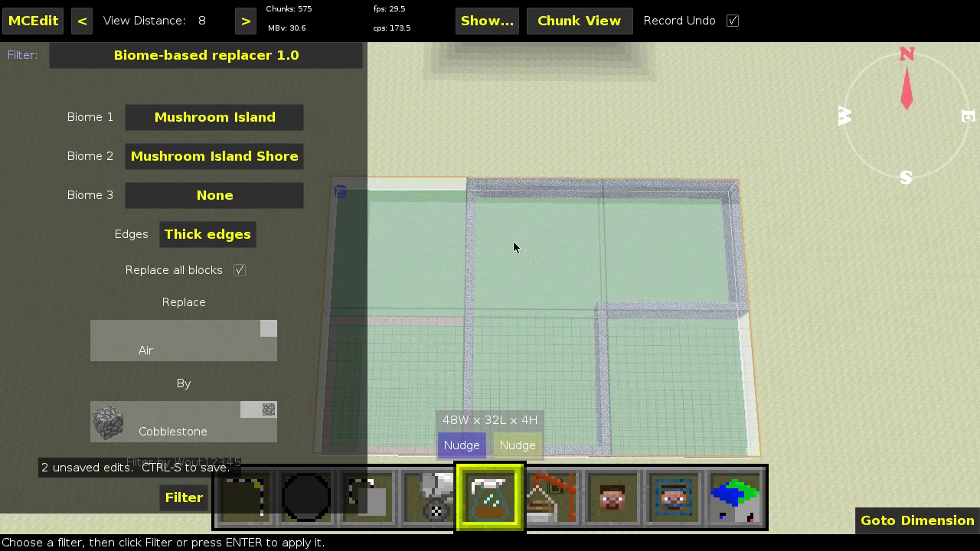
- Inspect the cobblestone edges from above and undo the replacement
right_click(545, 281)
right_click(538, 269)
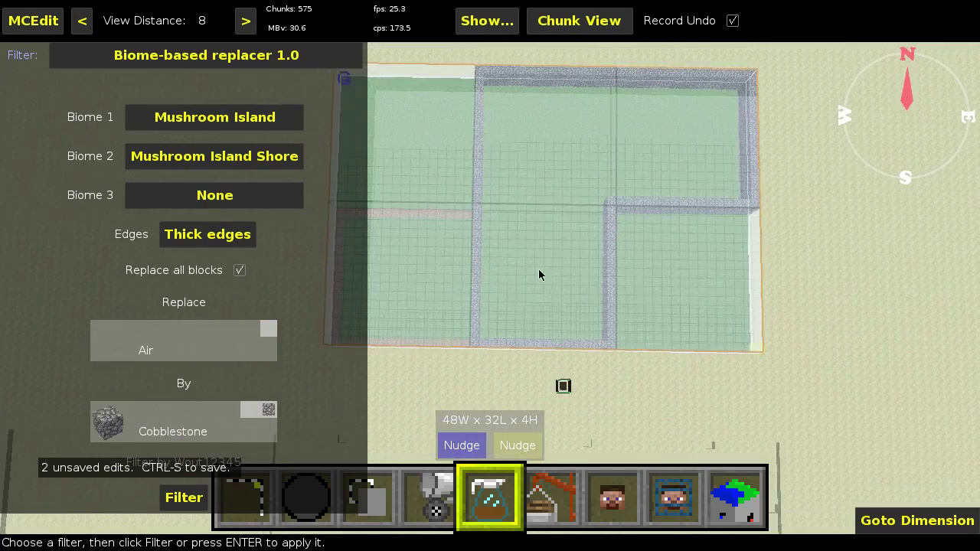
key("a")
key("d")
key("Return")
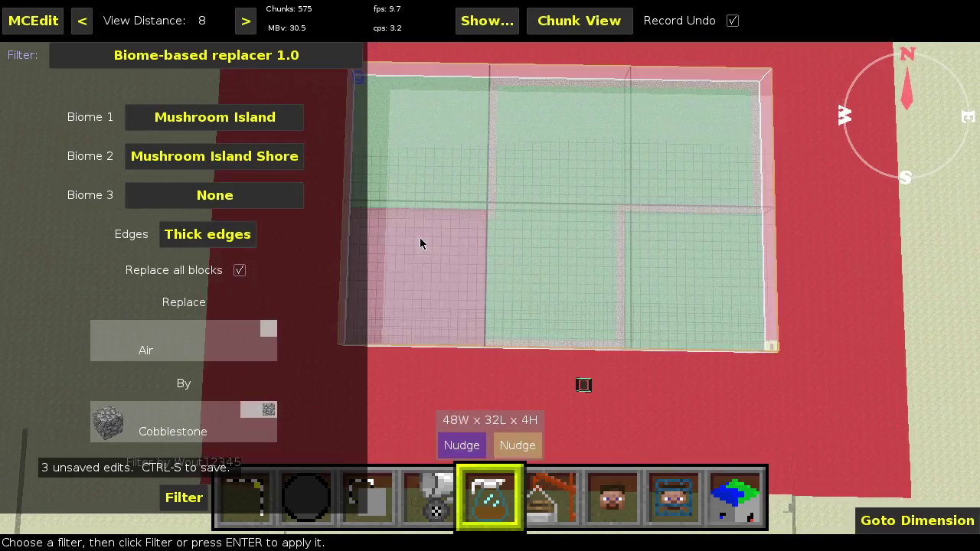
- Set the filter's Biome 3 to Ocean, apply the filter, and view the walls around the matched biomes
left_click(214, 117)
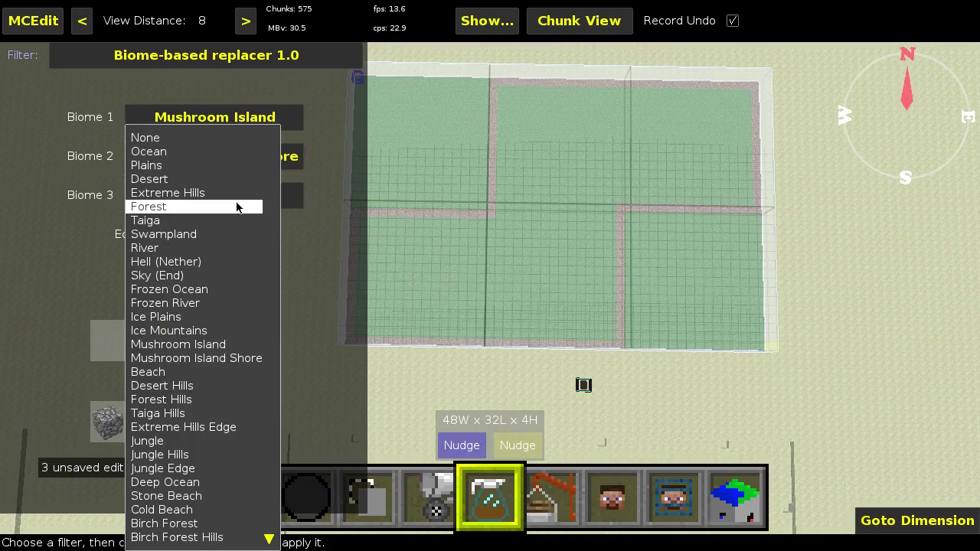
left_click(166, 153)
left_click(191, 497)
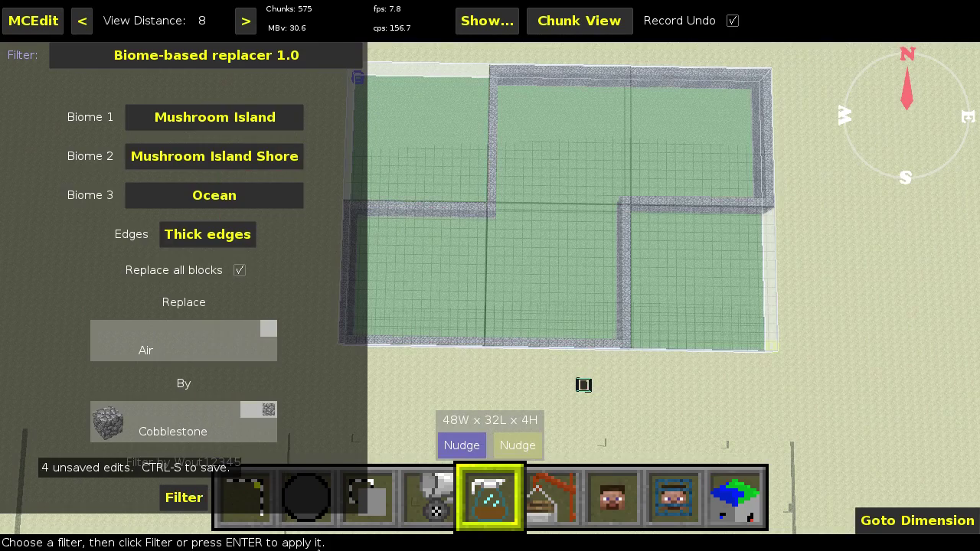
right_click(569, 329)
key("shift")
right_click(569, 329)
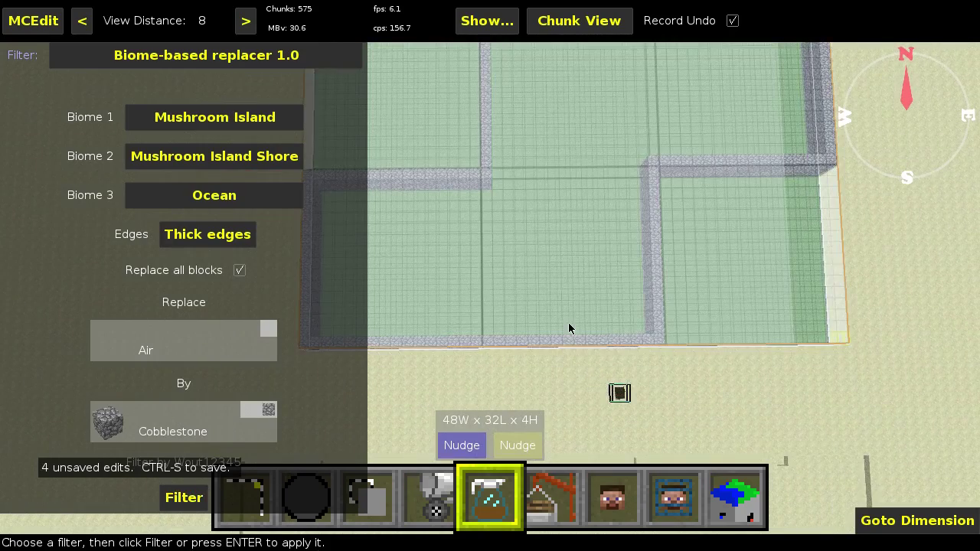
key("s")
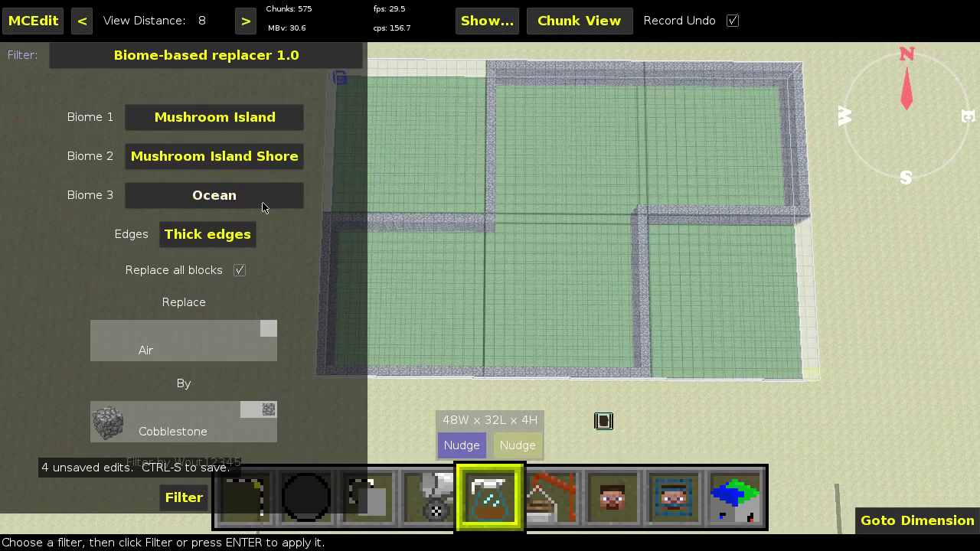
- Undo the thick-edged replacement and reapply the filter with the edge mode set to Thin edges
key("ctrl+z")
left_click(220, 235)
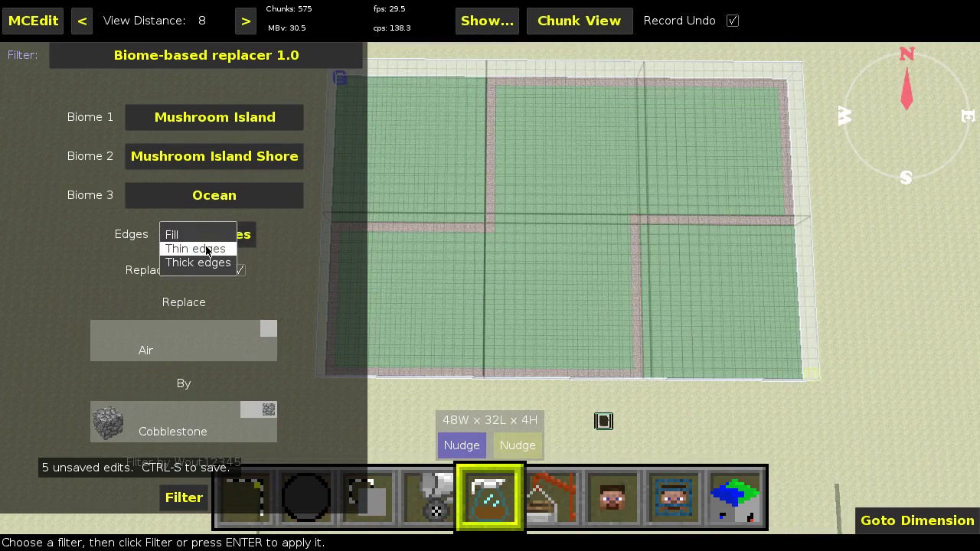
left_click(205, 249)
left_click(188, 498)
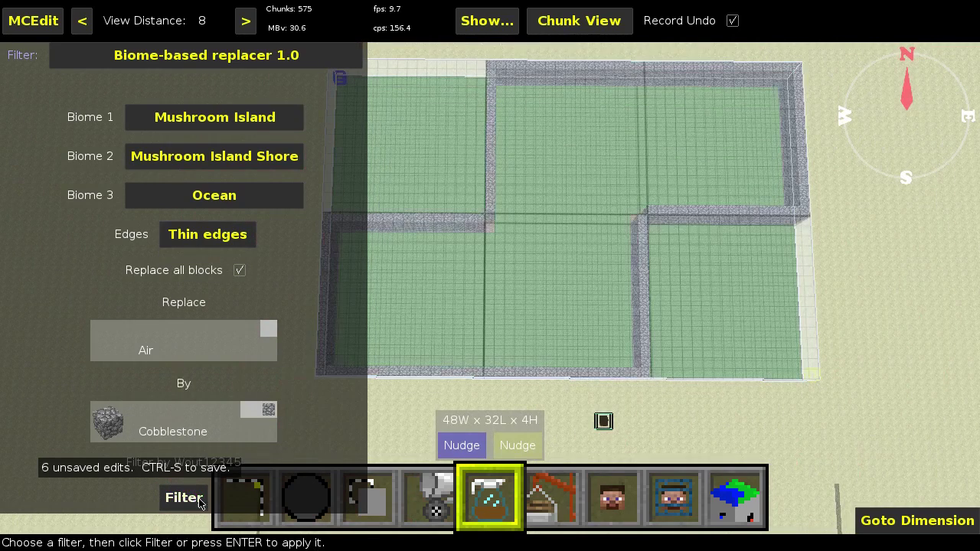
- Examine the inner corners of the thin cobblestone edges up close and return to the overview
key("w")
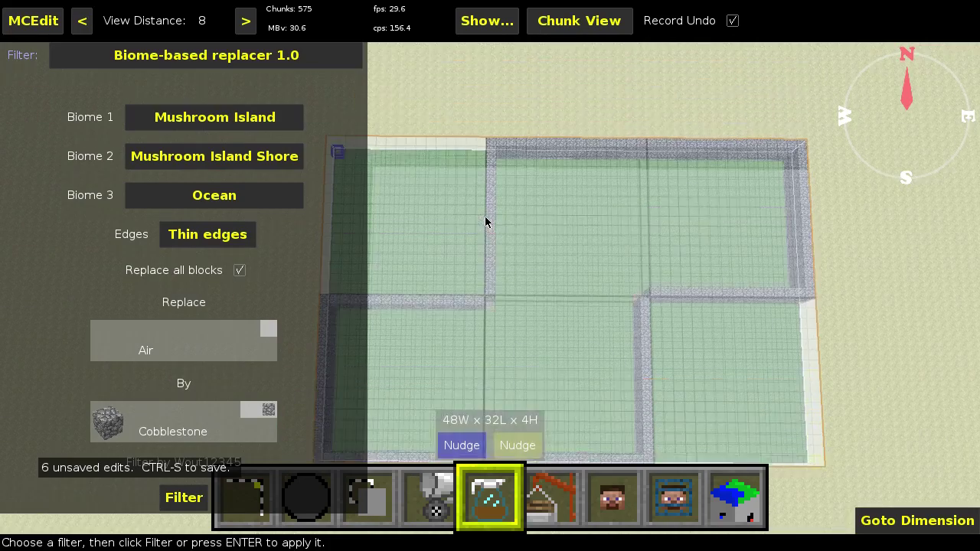
right_click(486, 220)
right_click_drag(440, 264, 485, 220)
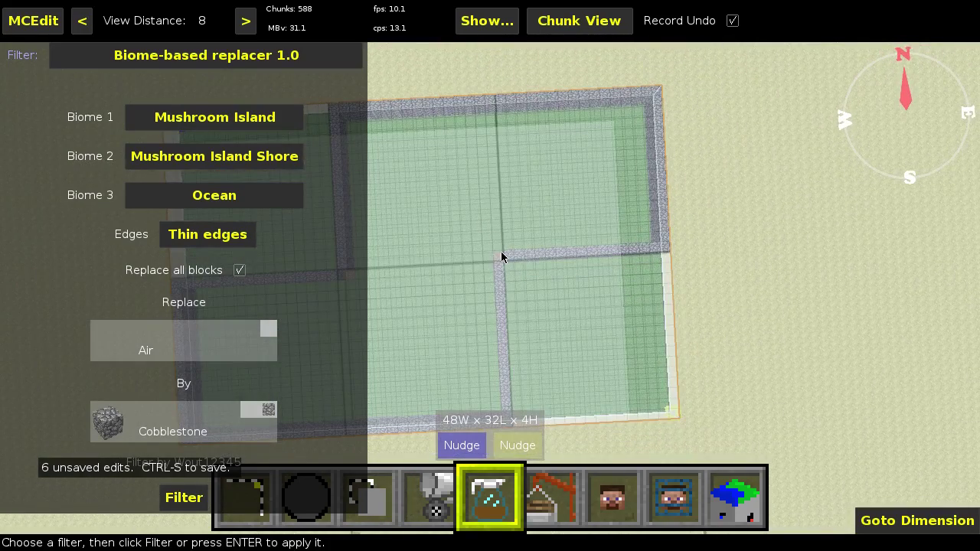
key("w")
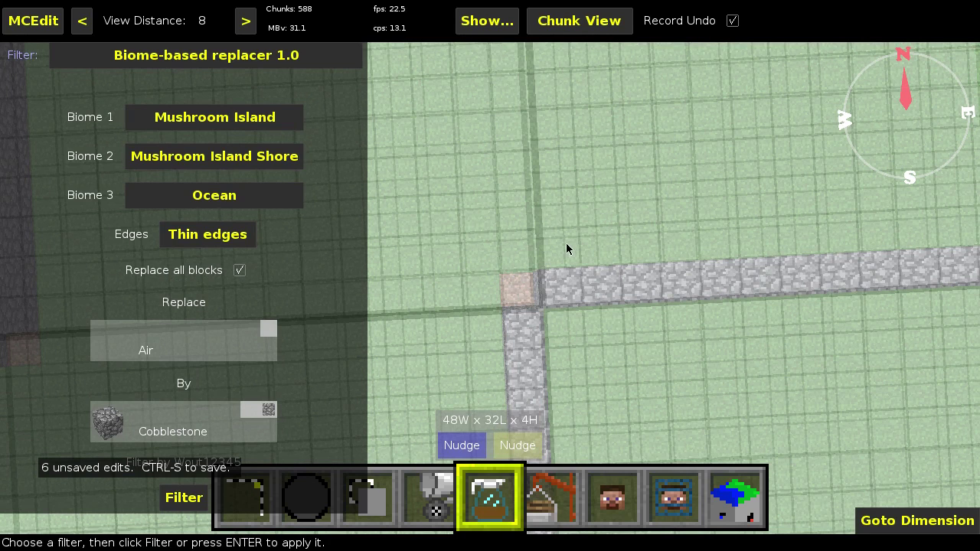
right_click(566, 320)
key("space")
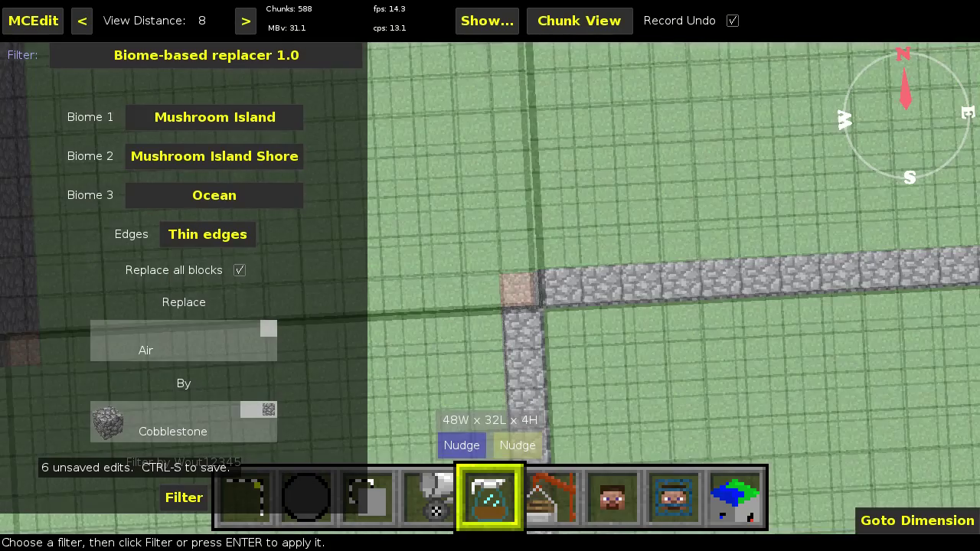
key("space")
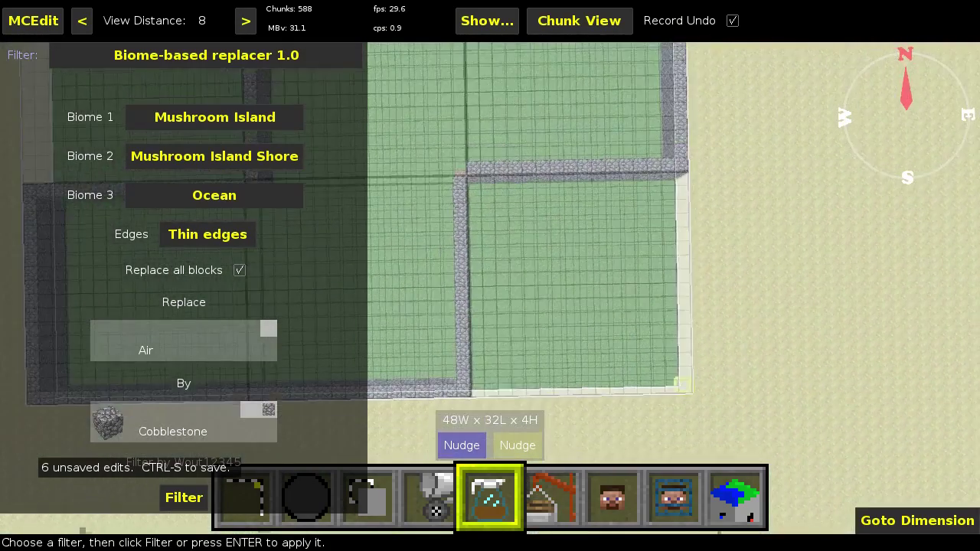
key("a")
right_click(305, 245)
- Try the filter with the edge mode set to Fill and undo the result
left_click(208, 235)
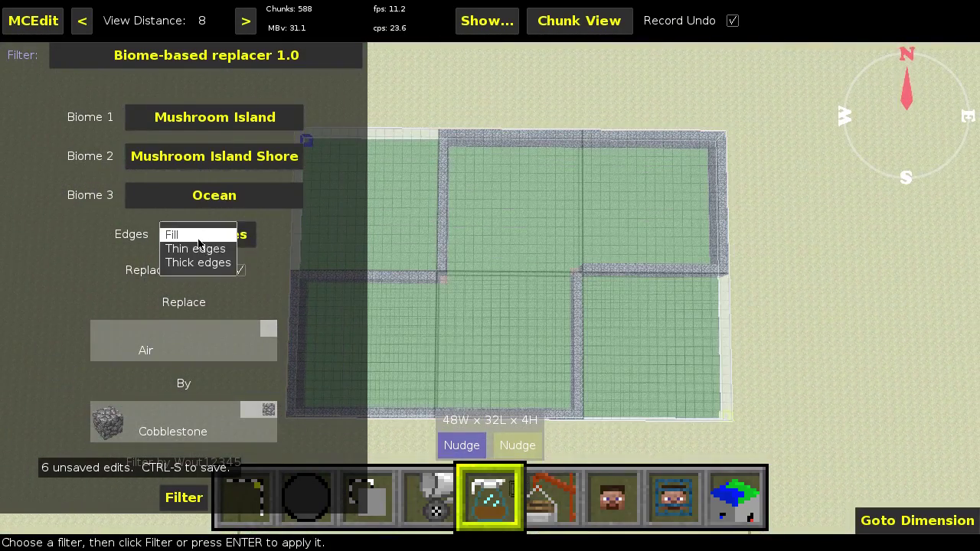
left_click(173, 232)
left_click(182, 498)
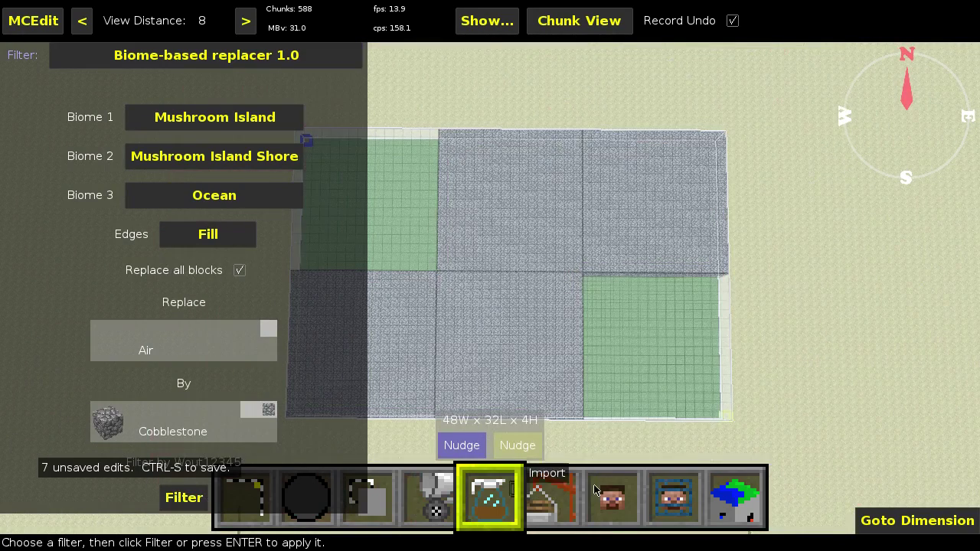
key("Return")
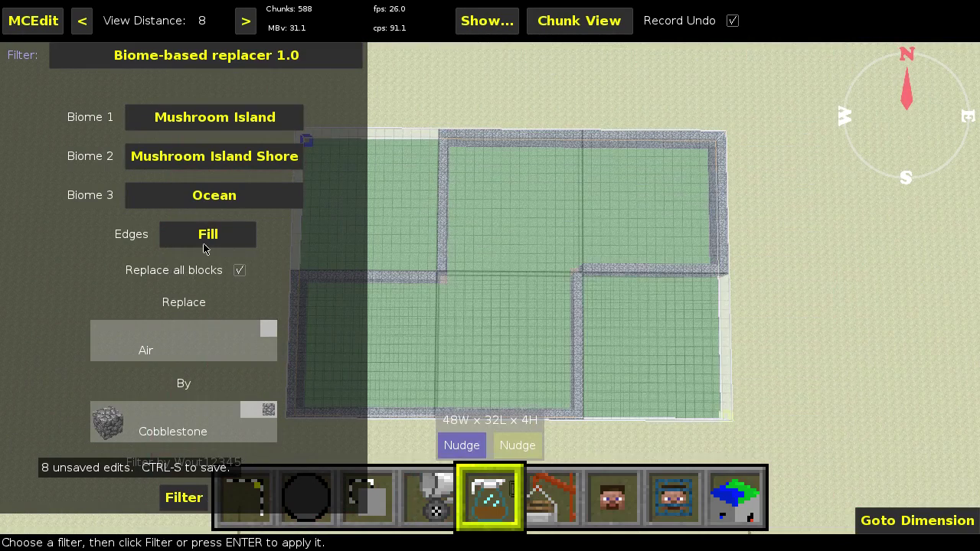
- Set the edge mode back to Thick edges and apply the filter over the thin cobblestone edges
left_click(207, 234)
left_click(193, 264)
left_click(184, 498)
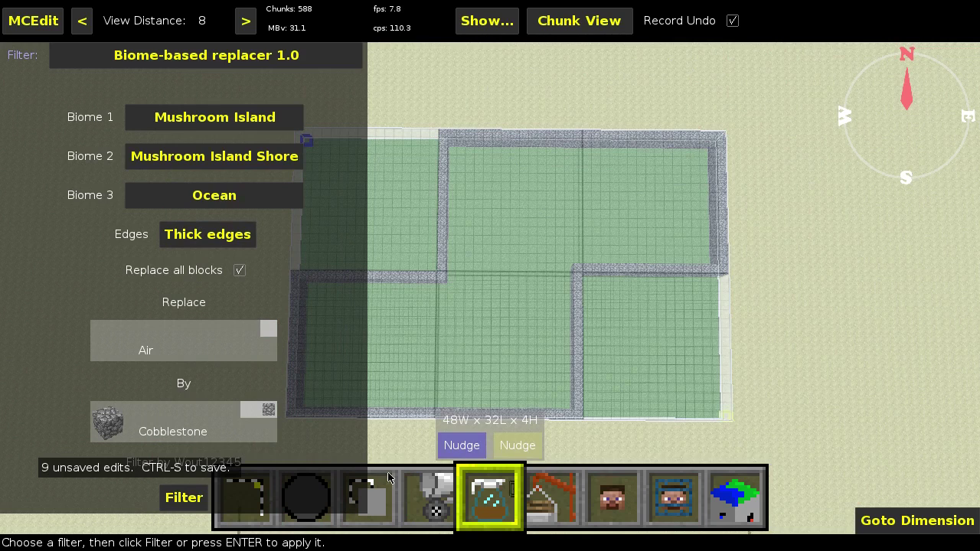
- Nudge the selection's blue corner to make the region 48 × 32 × 5 and apply the filter again
left_click(459, 456)
key("z")
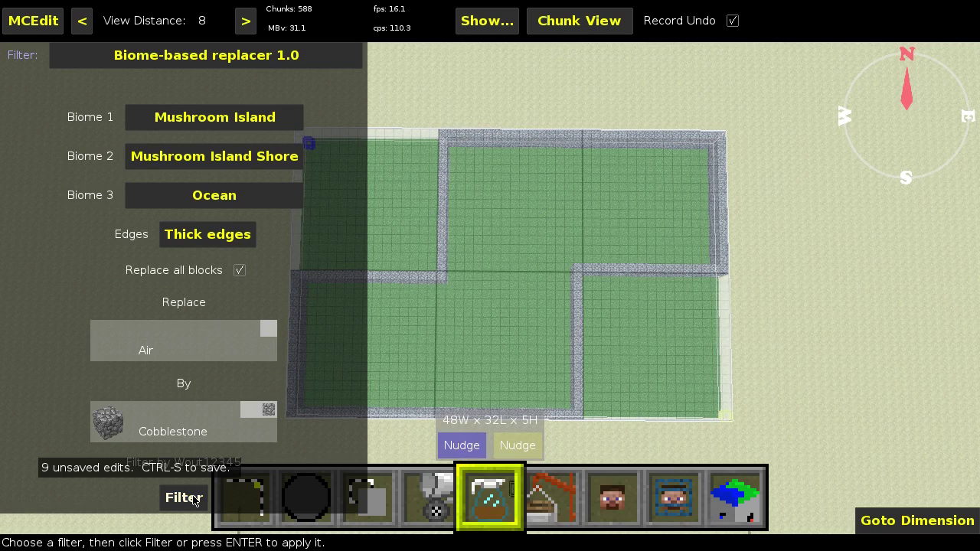
left_click(183, 498)
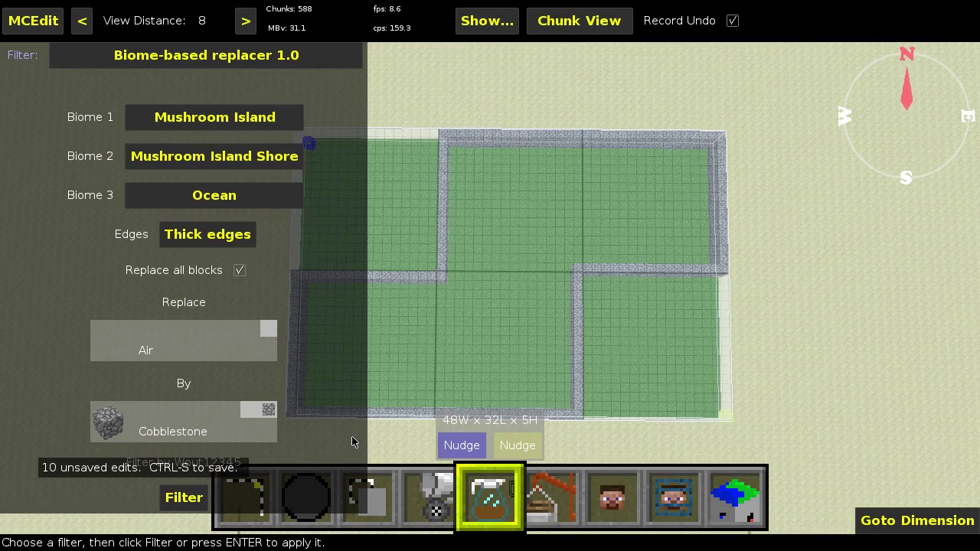
- Try deleting all blocks in the selected region, inspect the remaining ground-level edges, and undo the deletion
left_click(256, 512)
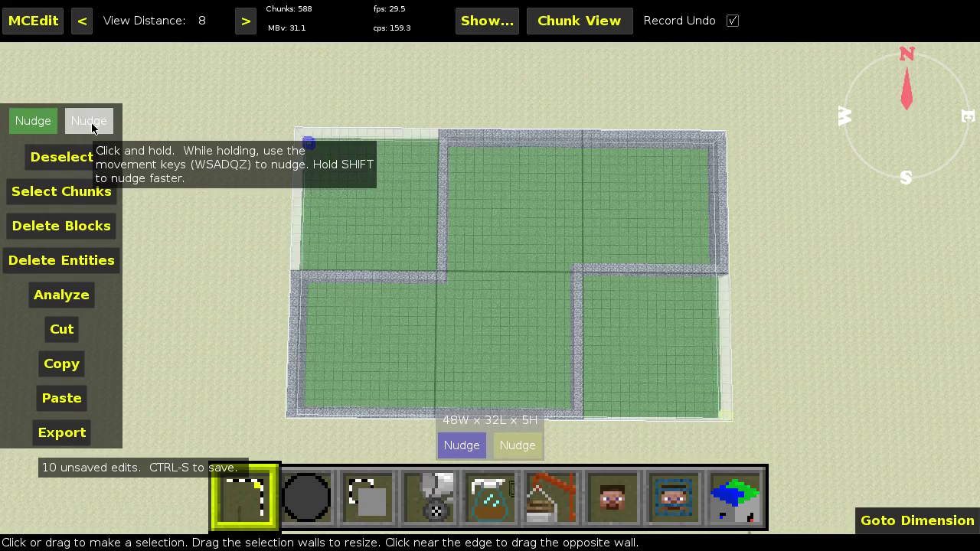
left_click(63, 227)
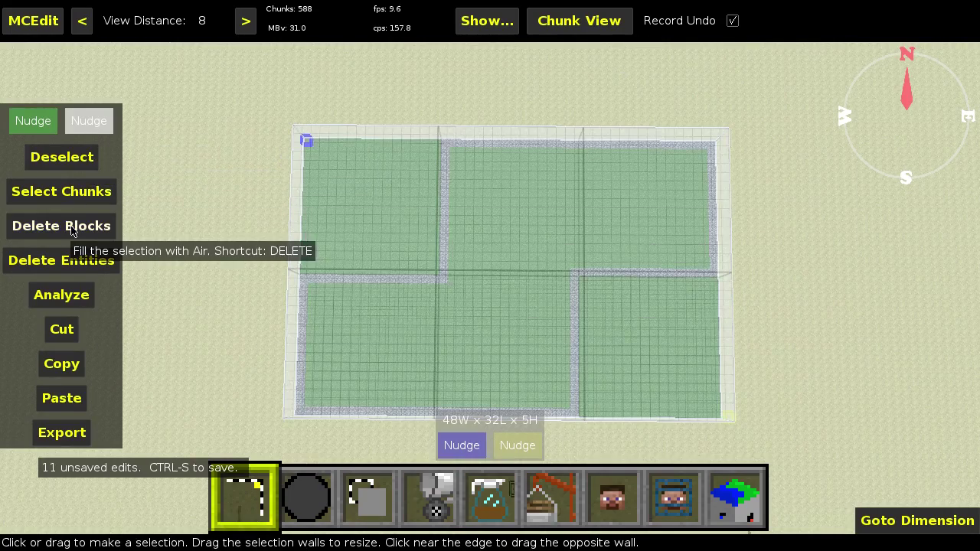
key("s")
key("shift")
key("w")
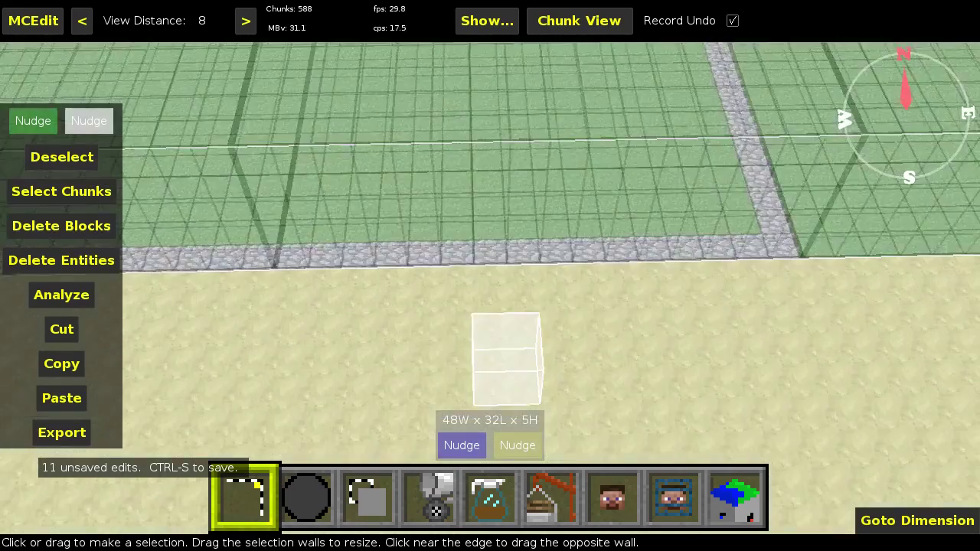
key("space")
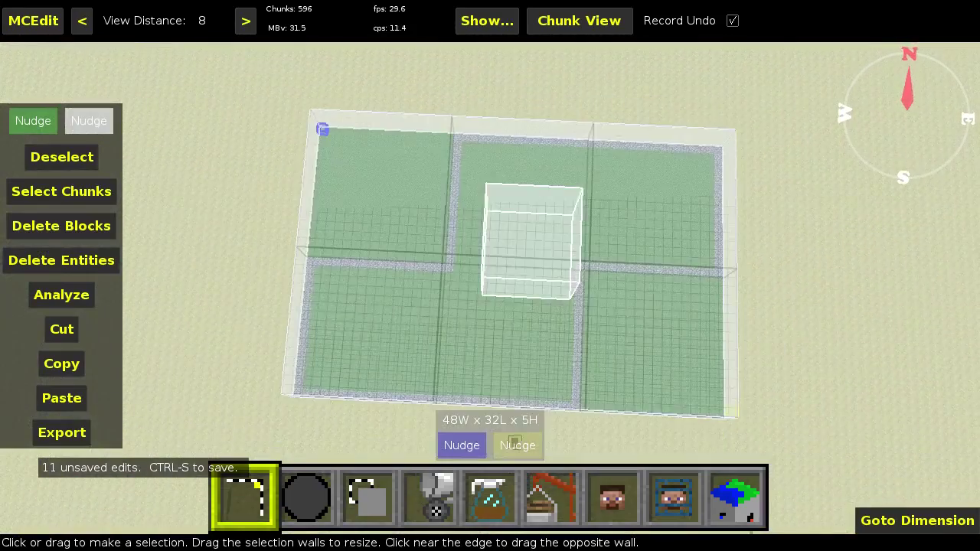
right_click(567, 352)
key("ctrl+z")
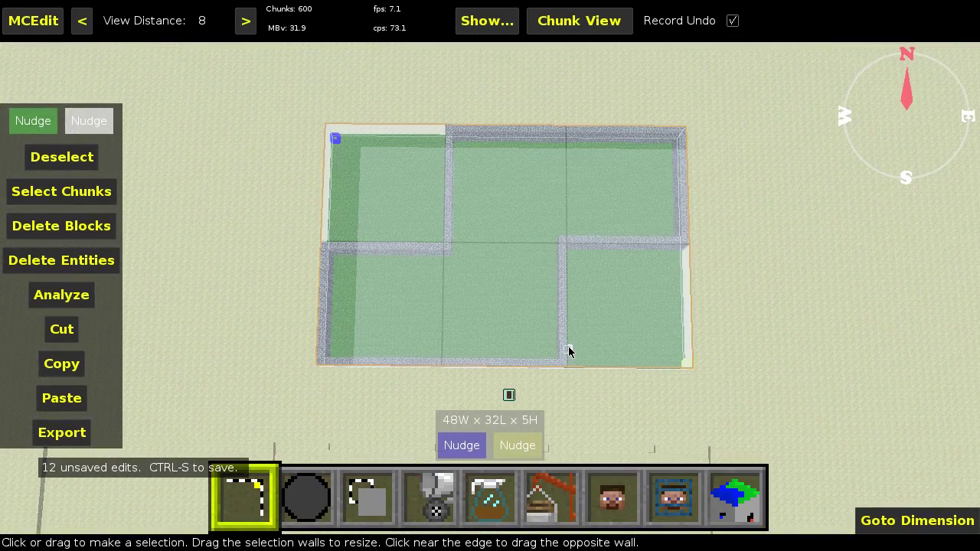
key("shift")
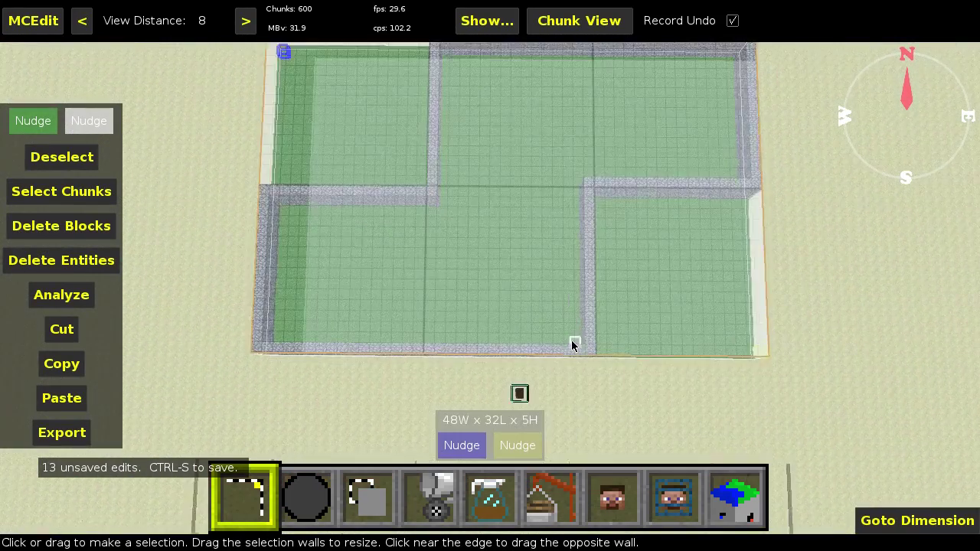
key("w")
key("s")
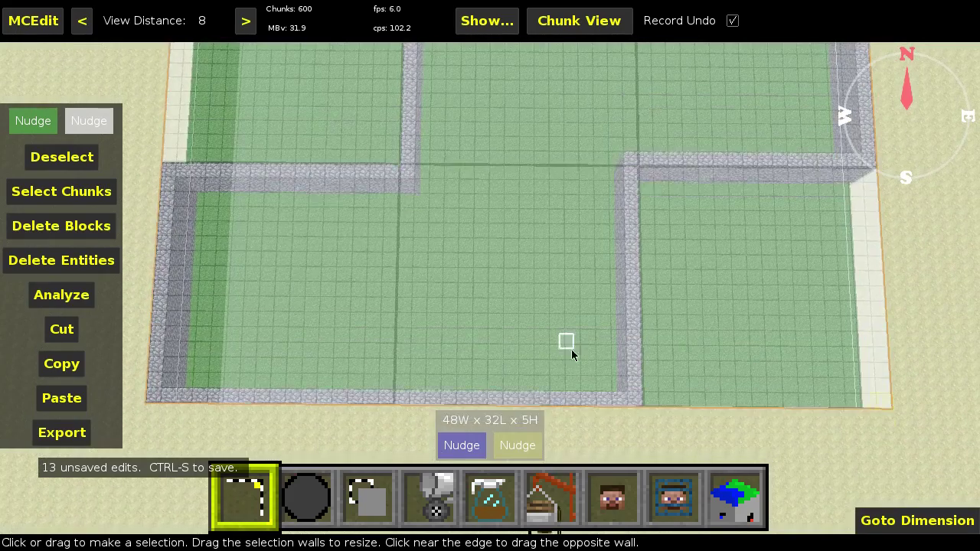
- Reopen the Biome-based replacer filter, look over the walls, and turn off Replace all blocks
left_click(489, 499)
key("shift")
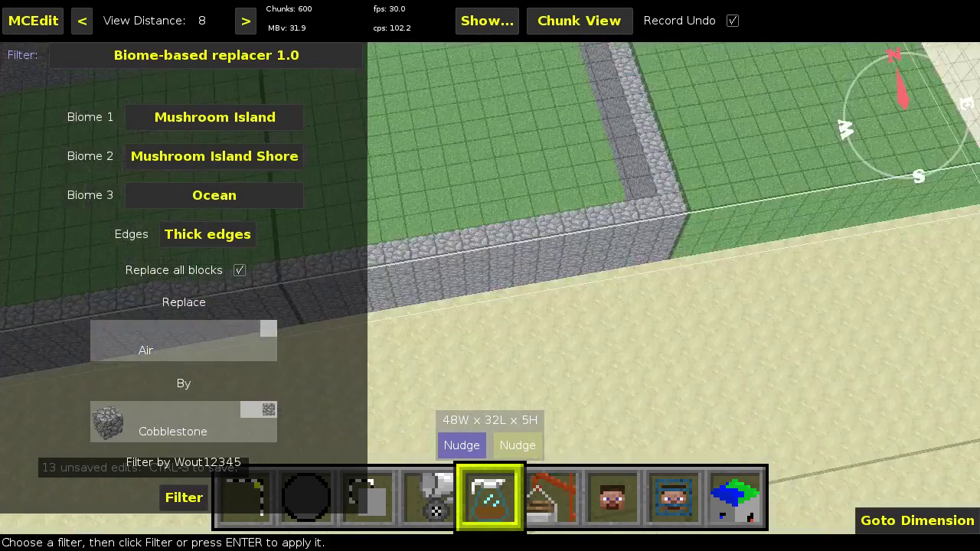
key("space")
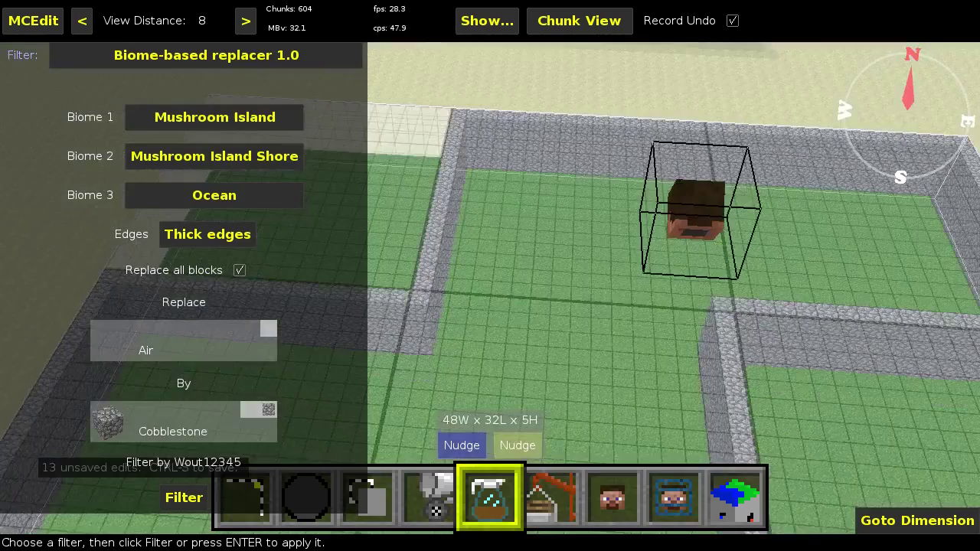
right_click(413, 382)
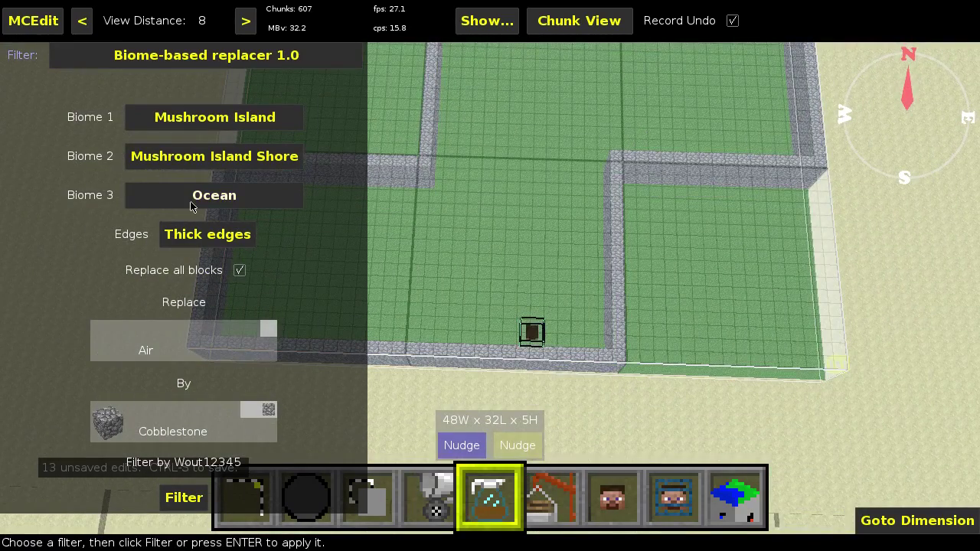
left_click(240, 269)
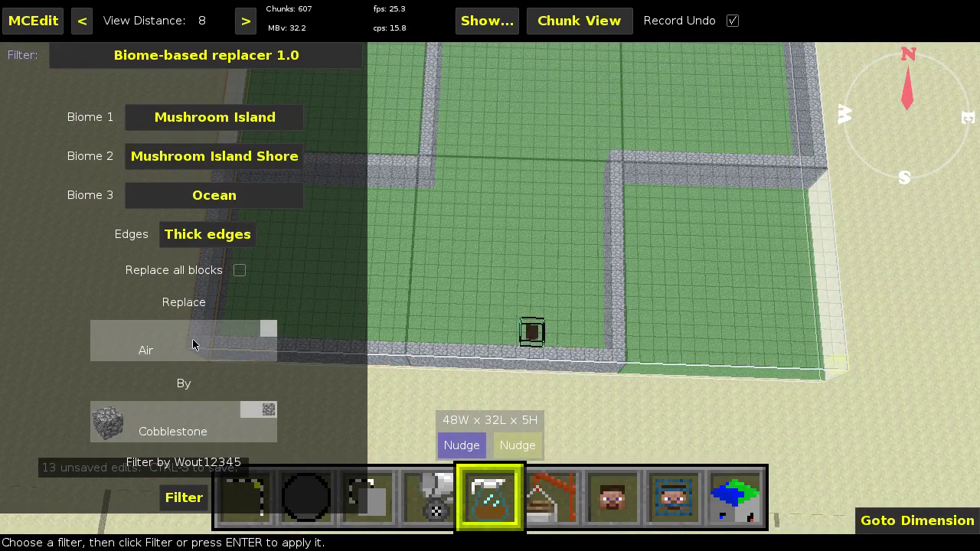
- Replace all Cobblestone in the selected region with Air using Fill and Replace
left_click(243, 497)
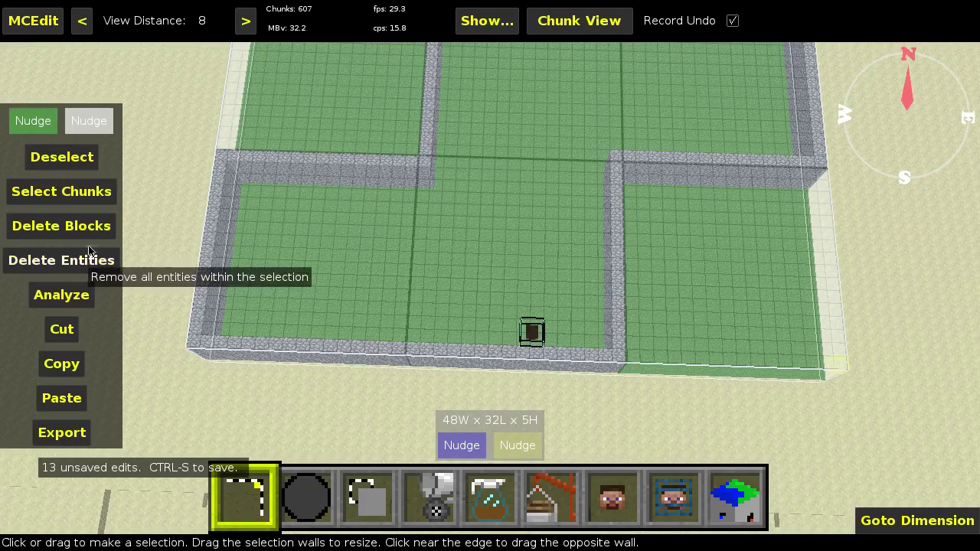
left_click(415, 497)
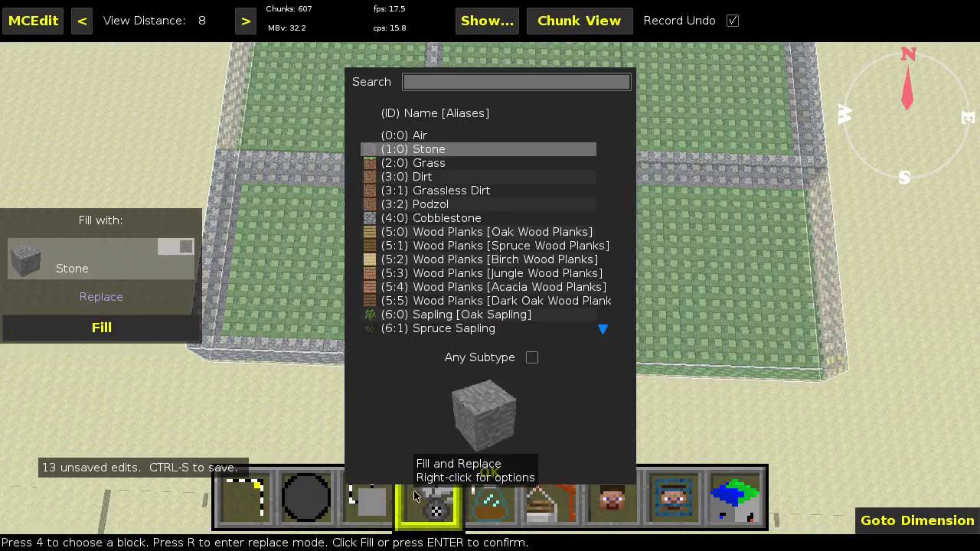
type("cobblestone")
key("Return")
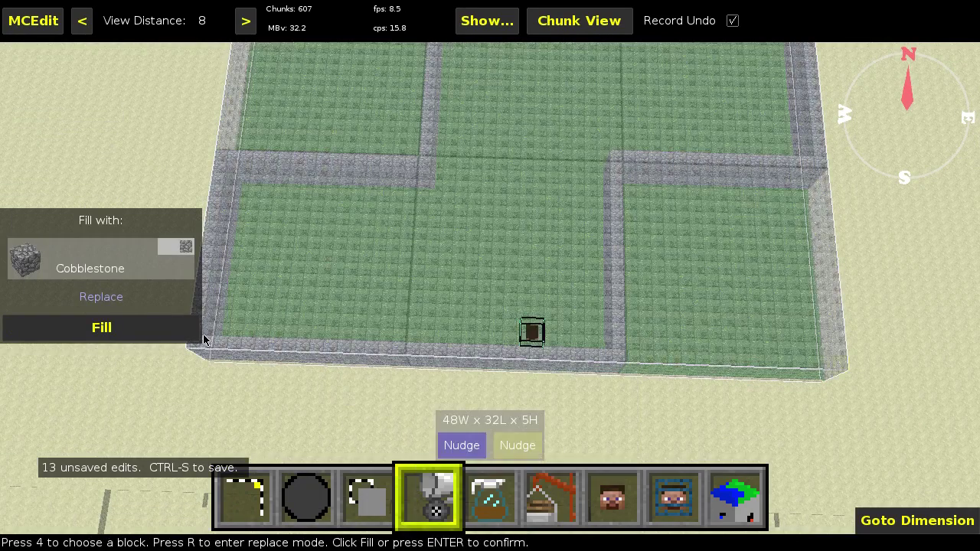
left_click(100, 296)
type("air")
key("Return")
key("Return")
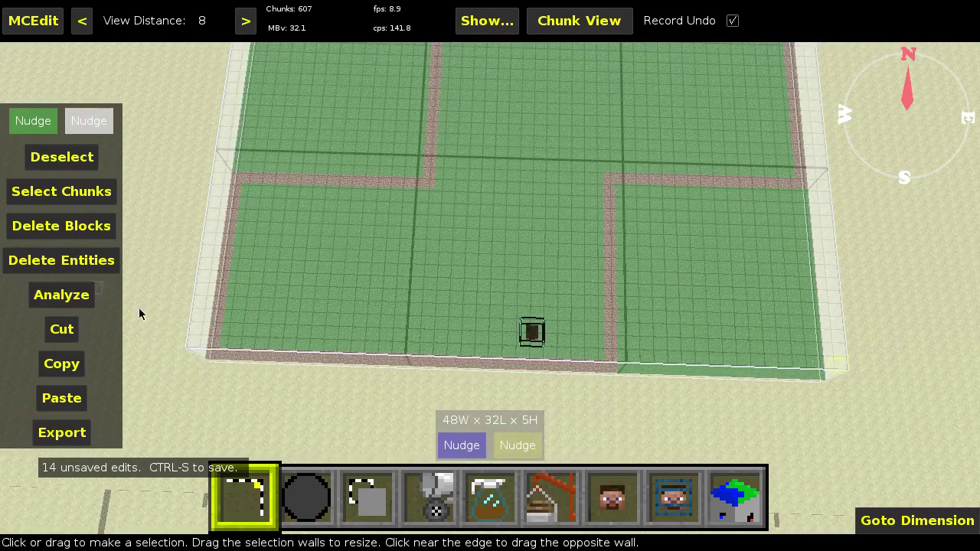
- Apply the Biome-based replacer with Thick edges to turn Air into Cobblestone, and inspect the resulting walls up close
left_click(490, 498)
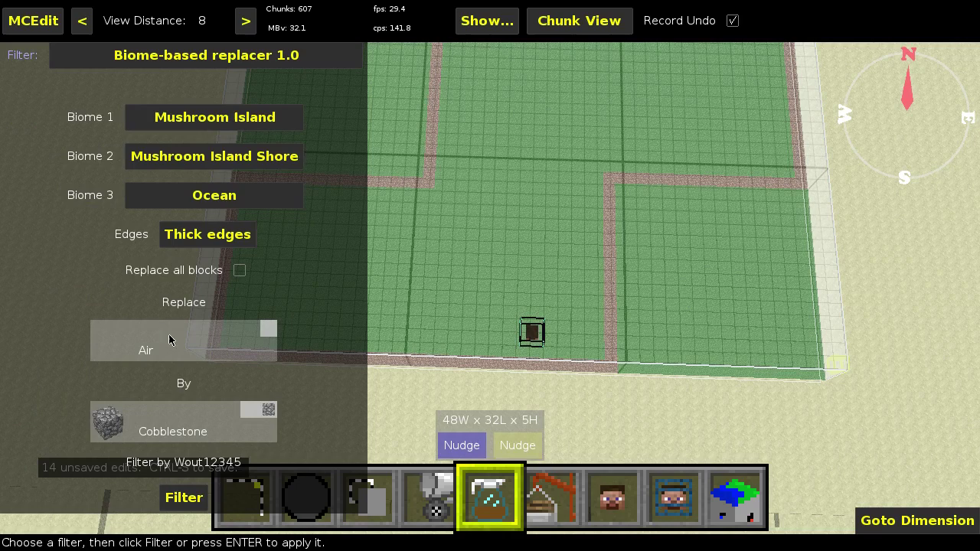
left_click(192, 500)
right_click(569, 392)
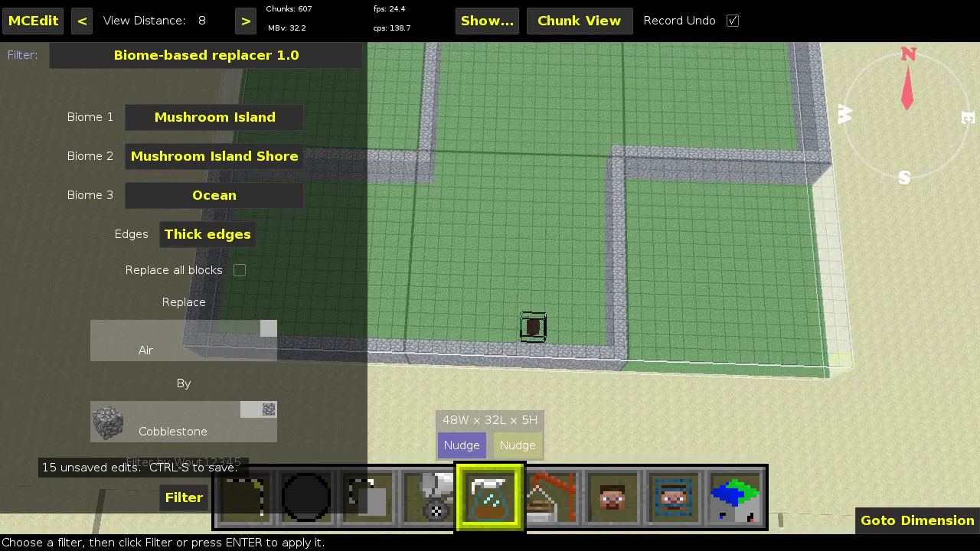
key("z")
key("s")
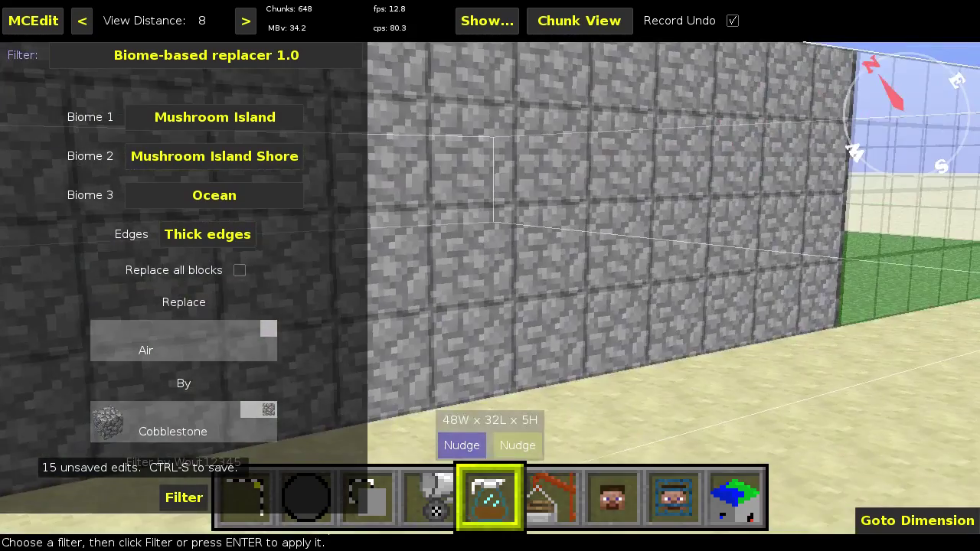
key("q")
right_click(569, 392)
- Try deleting all blocks in the selected region, and undo both the deletion and the last filter run
left_click(242, 505)
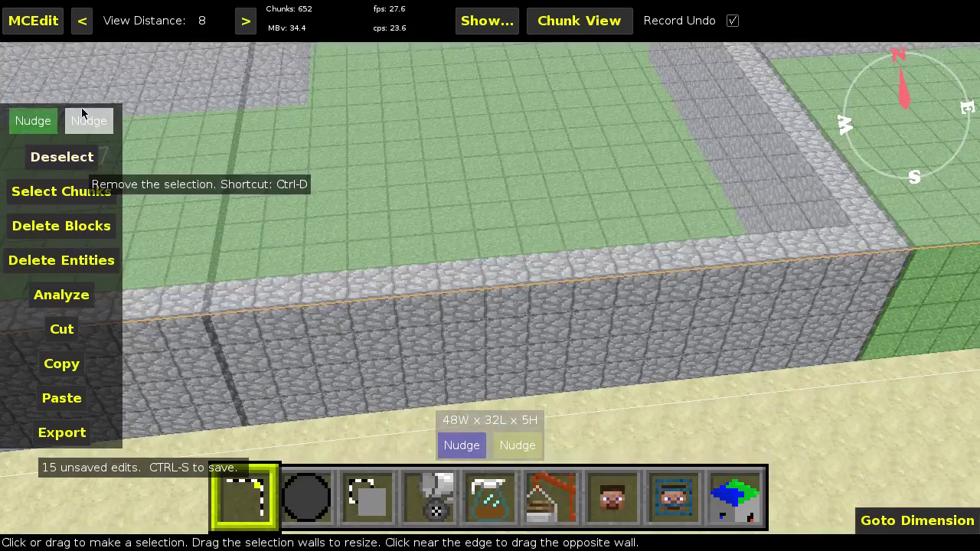
left_click(62, 226)
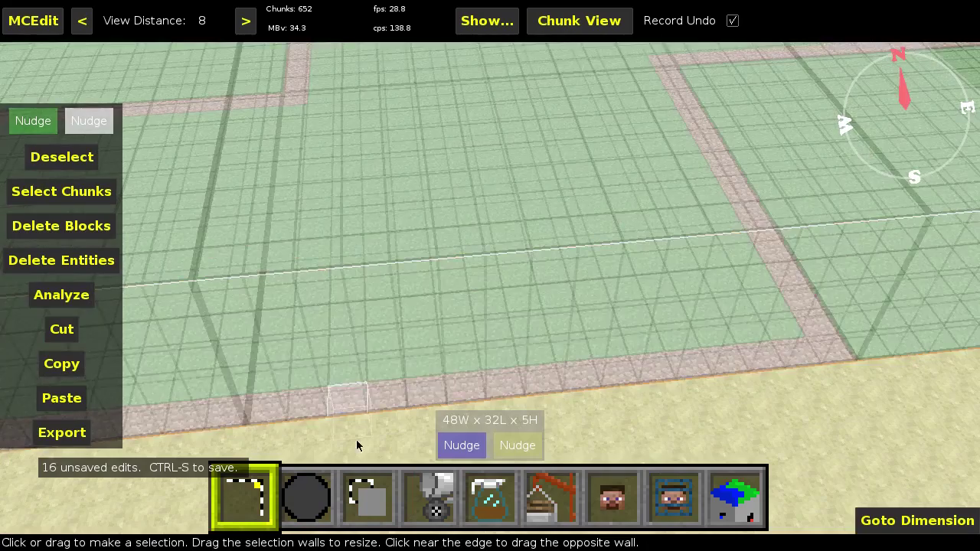
key("ctrl+z")
right_click(358, 446)
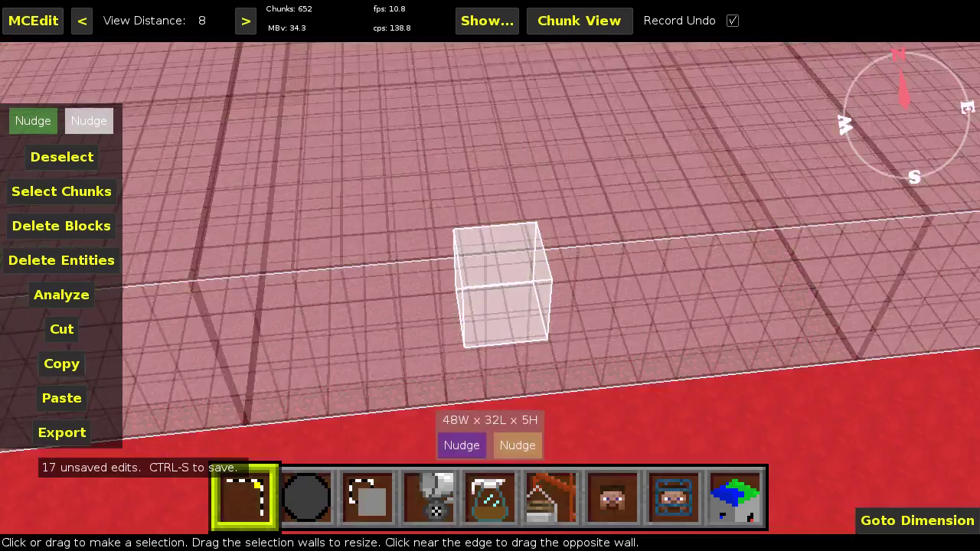
key("ctrl+z")
key("q")
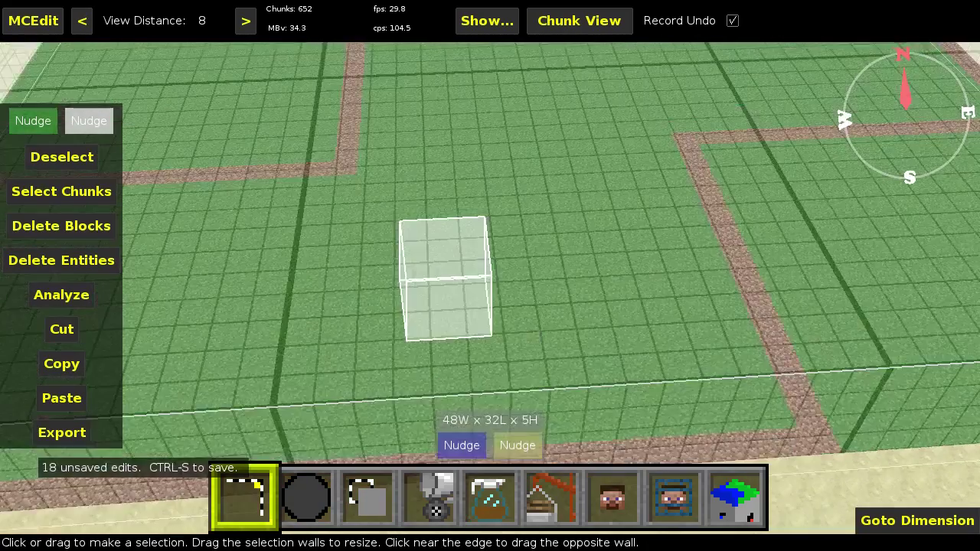
- Reopen the Biome-based replacer filter and set Biome 1 to Desert and Biomes 2 and 3 to None
left_click(505, 509)
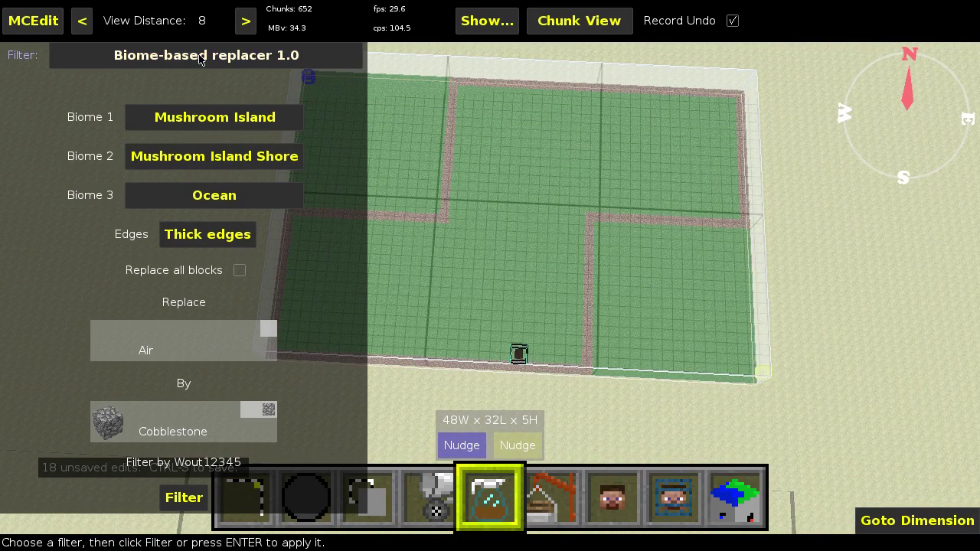
left_click(240, 119)
left_click(160, 118)
left_click(189, 163)
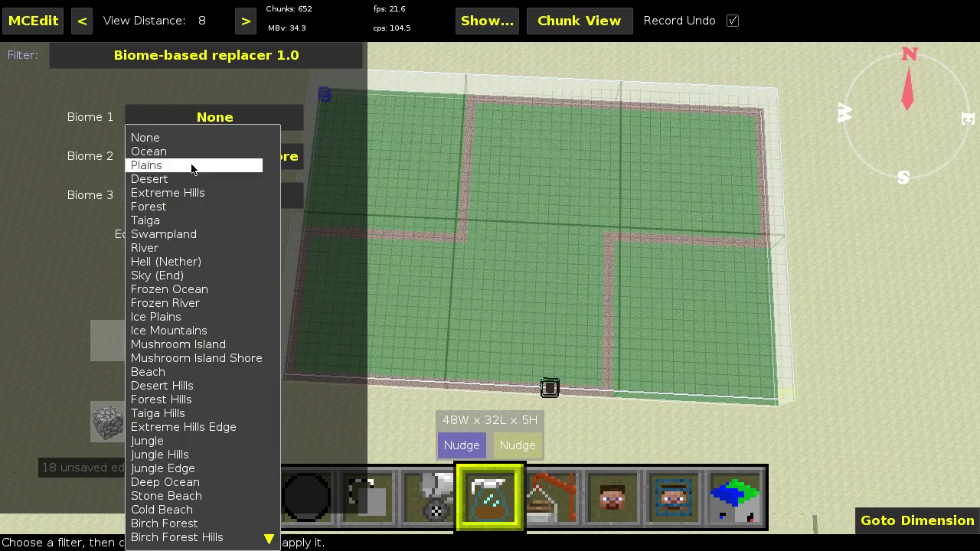
left_click(183, 140)
left_click(189, 192)
left_click(188, 132)
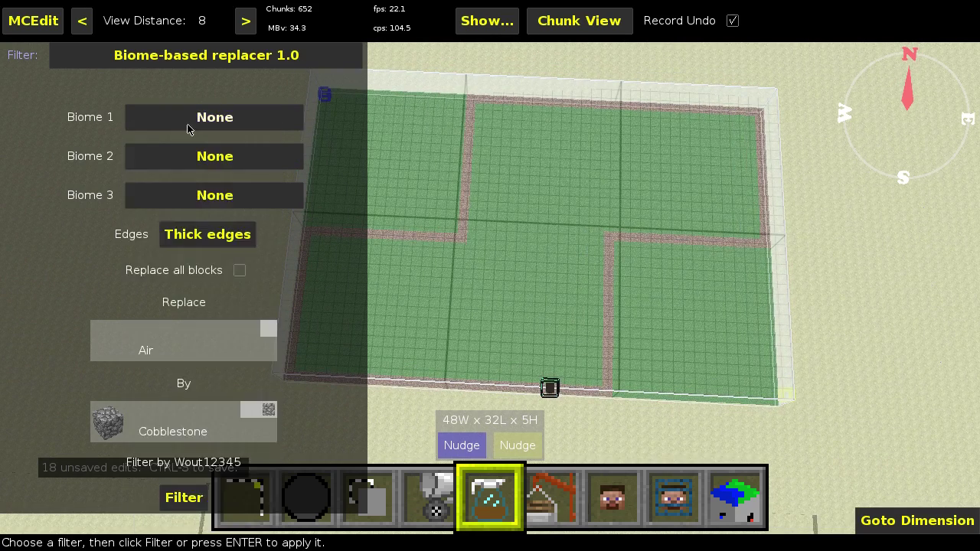
left_click(191, 127)
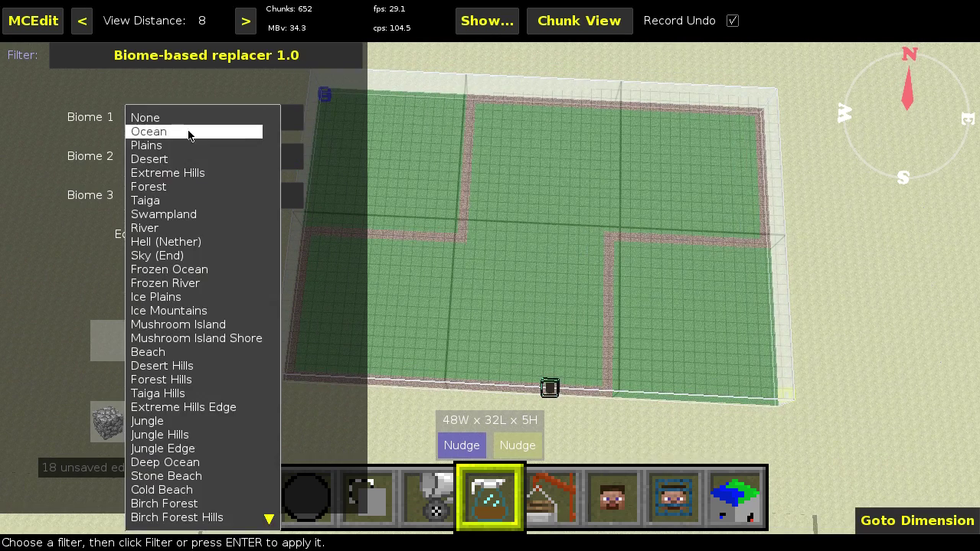
left_click(158, 161)
- Set the filter's edge mode to Fill and choose Sand as the replacement block for Air
left_click(194, 235)
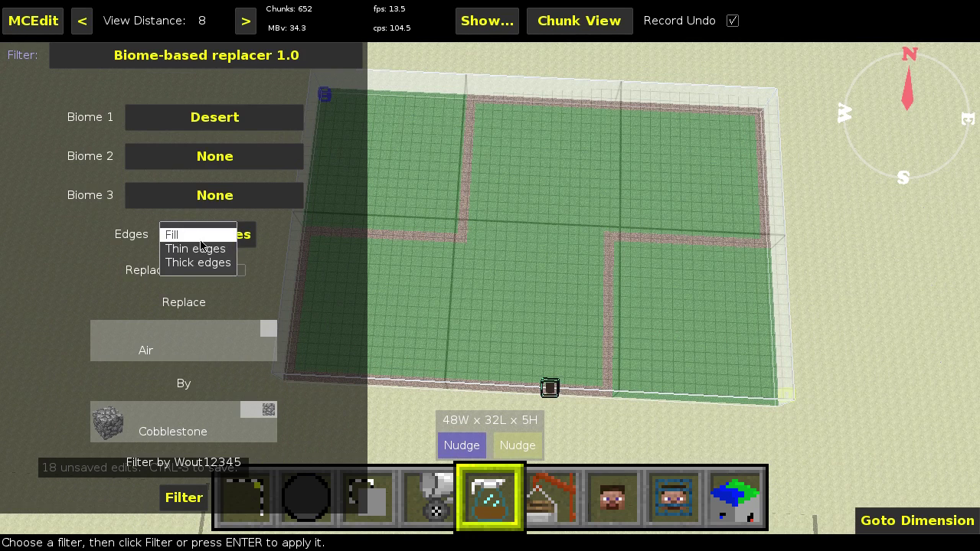
left_click(200, 239)
left_click(172, 409)
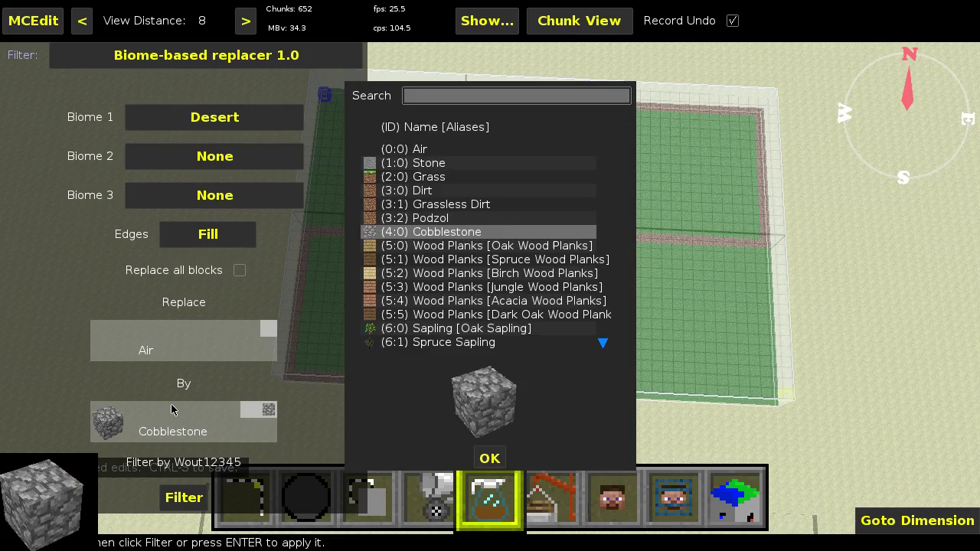
type("sand")
key("Return")
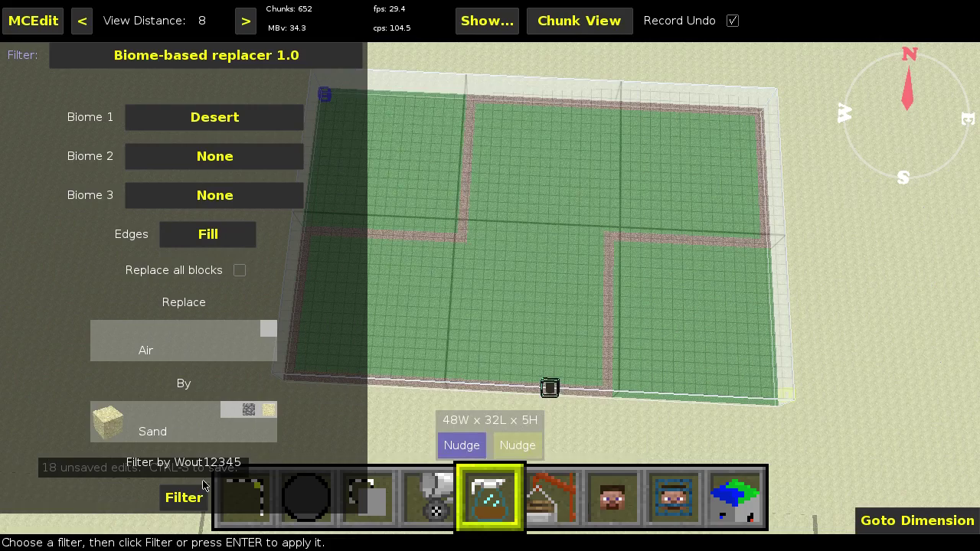
- Apply the filter to fill the Desert areas with Sand, and inspect the filled blocks from several angles
left_click(196, 498)
right_click(406, 429)
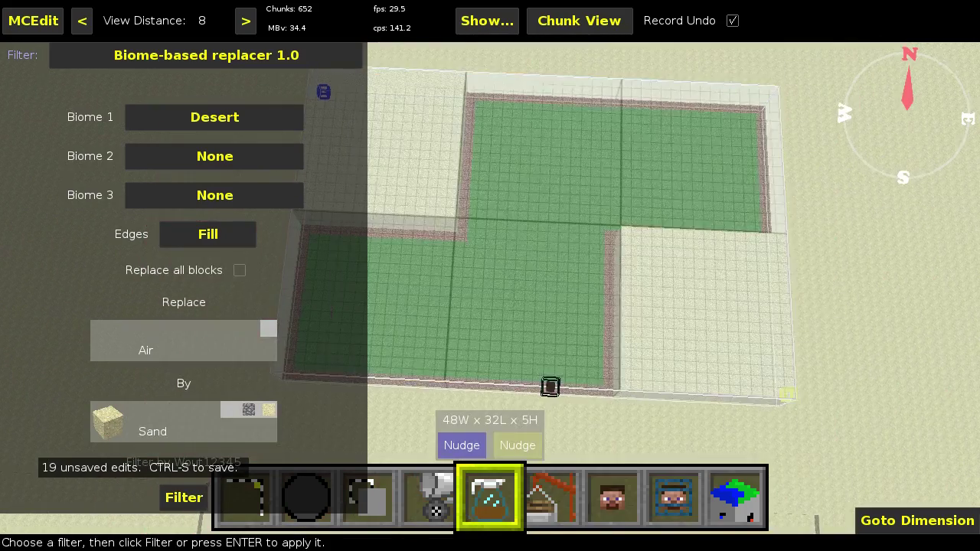
key("shift")
key("s")
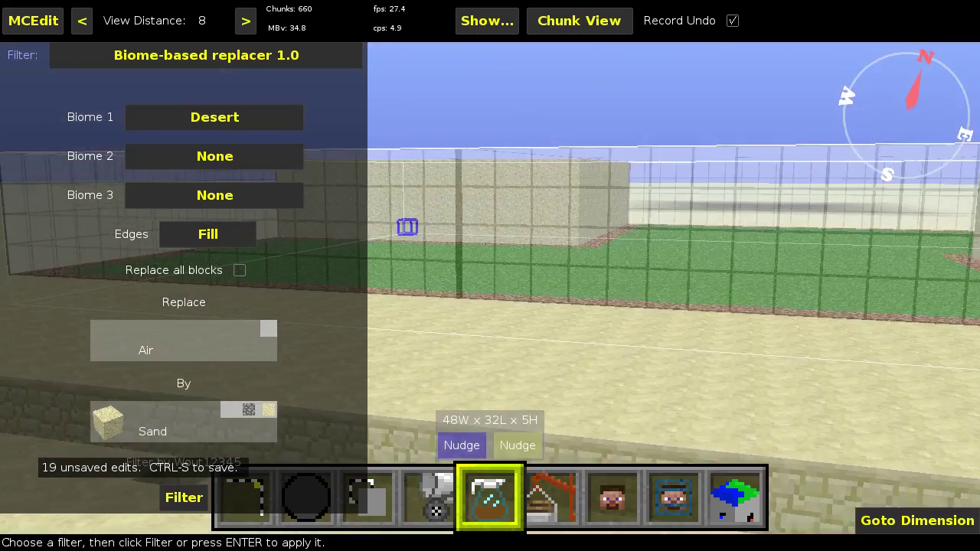
key("w")
key("space")
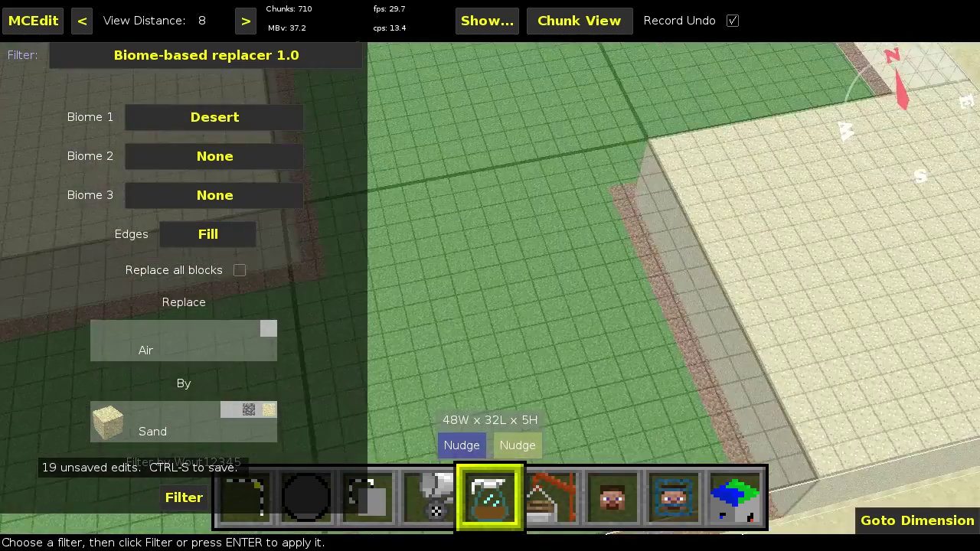
- Undo the Sand fill and save the world
right_click(720, 301)
key("ctrl+z")
right_click(720, 301)
key("space")
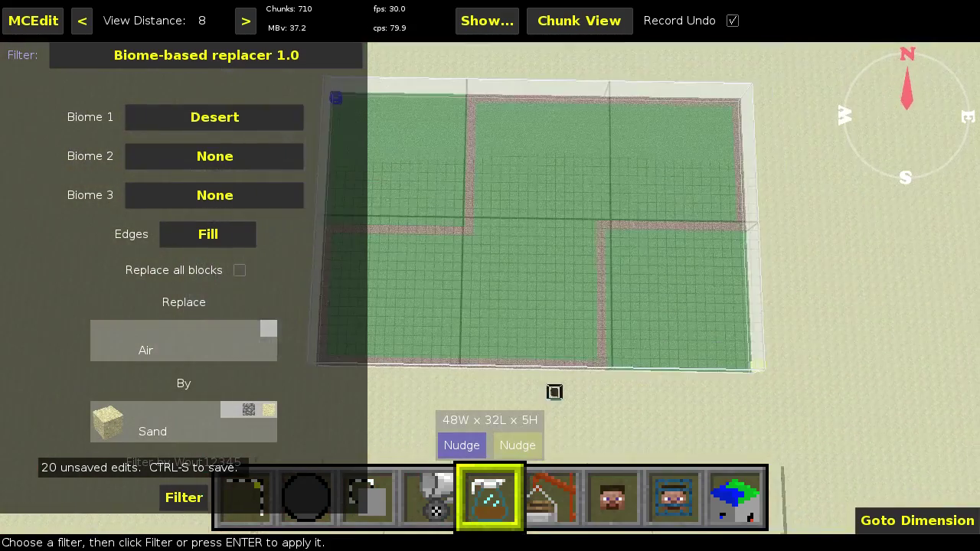
right_click(720, 301)
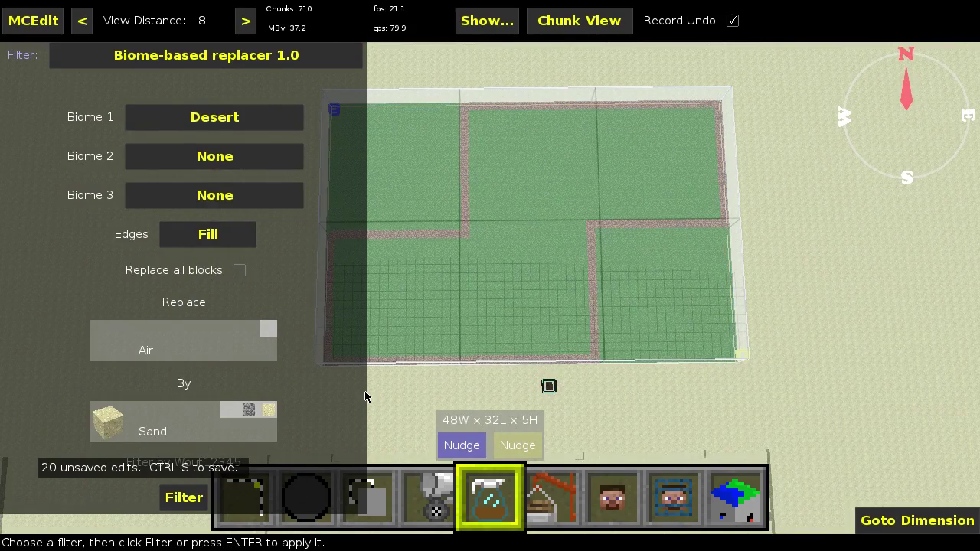
key("Return")
key("a")
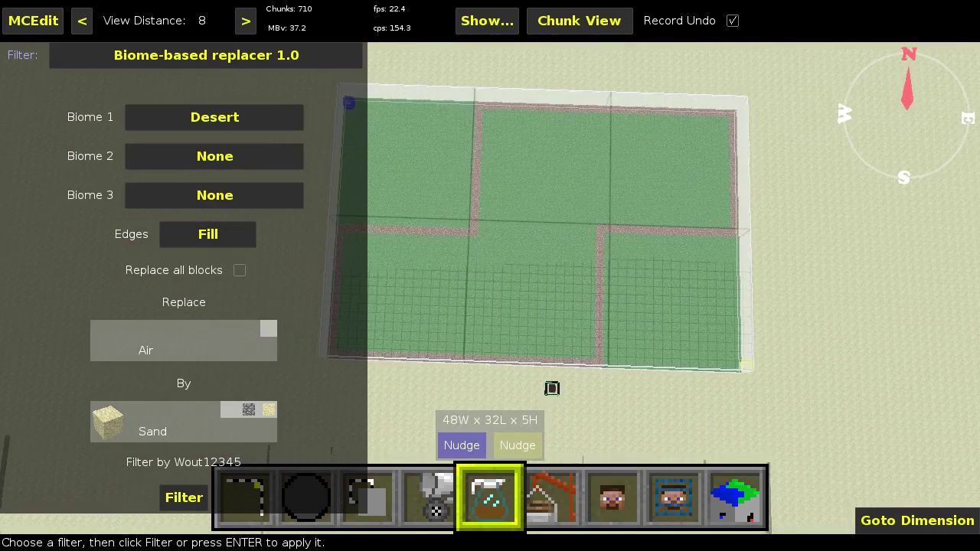
key("d")
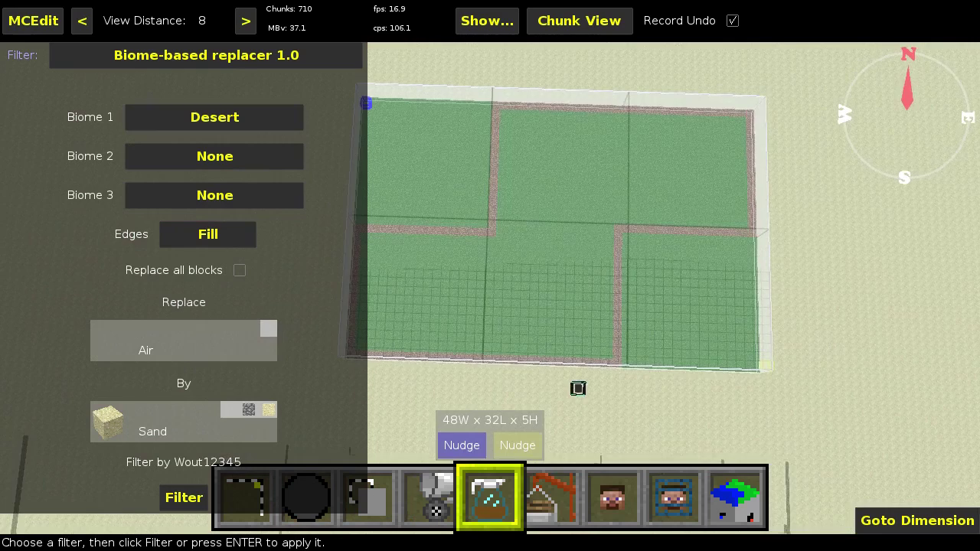
right_click(457, 291)
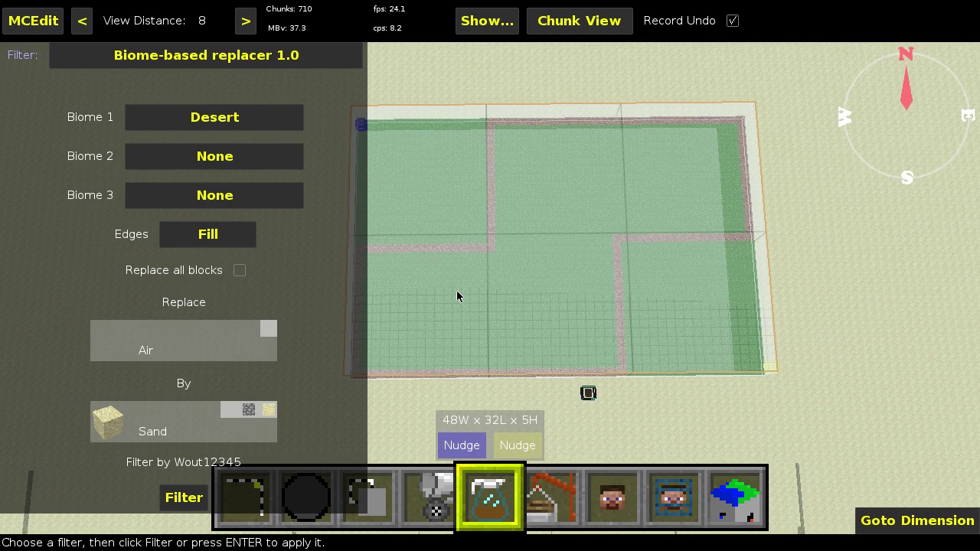
key("w")
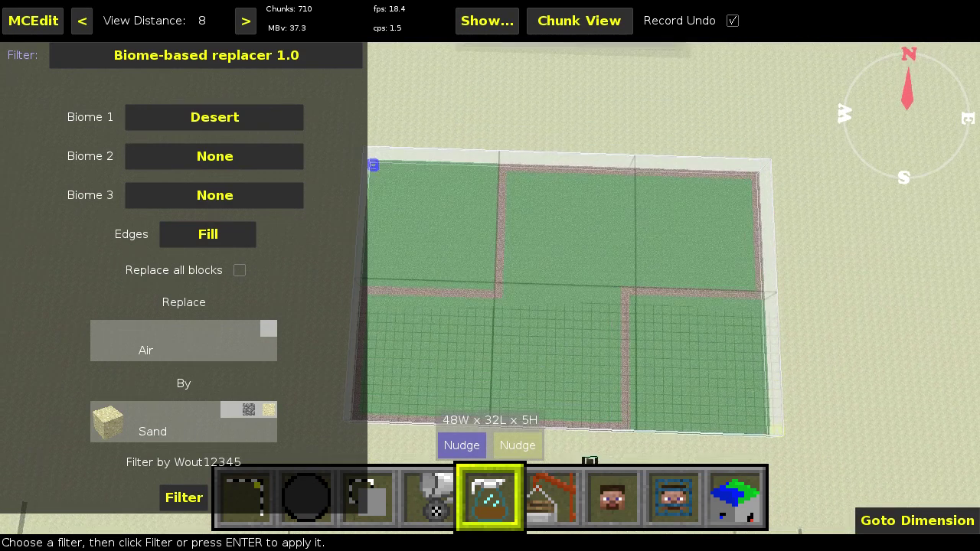
right_click(457, 292)
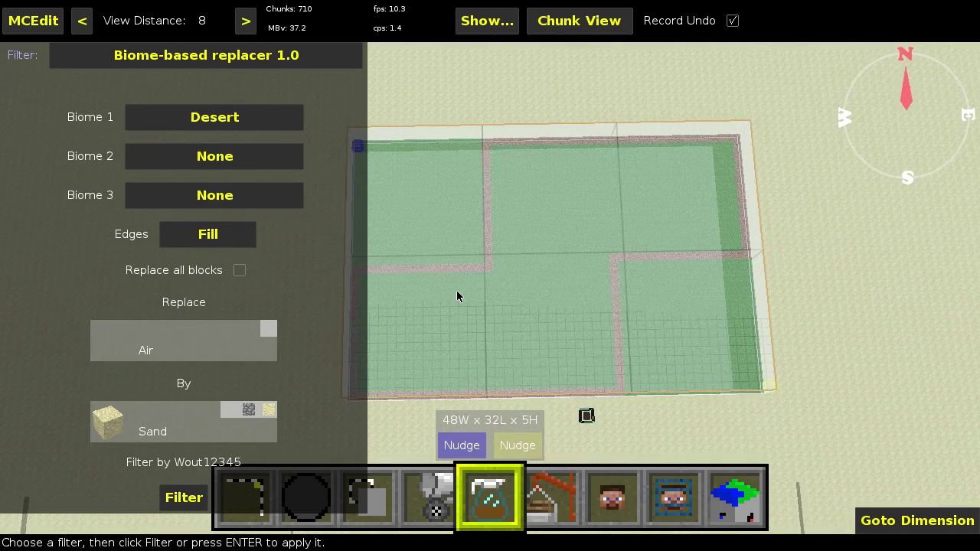
right_click(457, 292)
key("d")
right_click(457, 291)
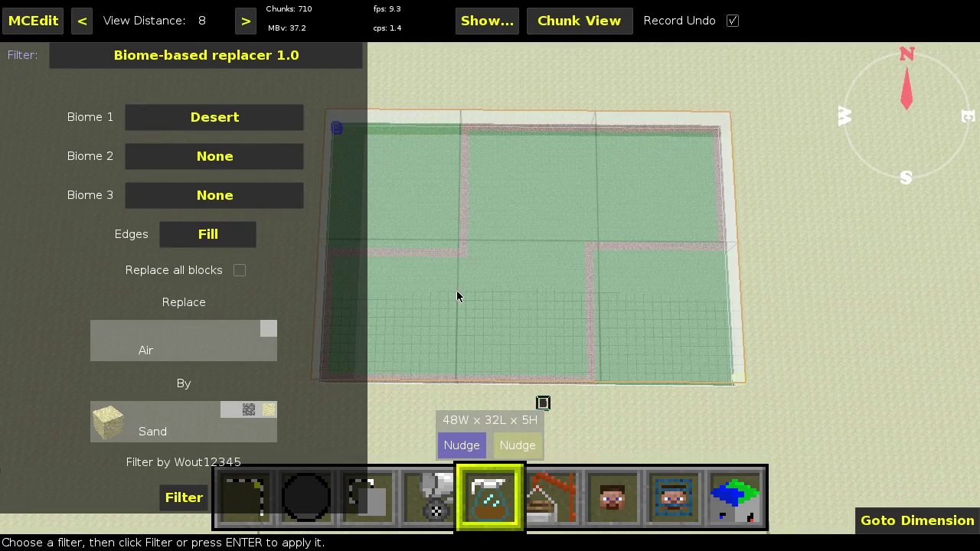